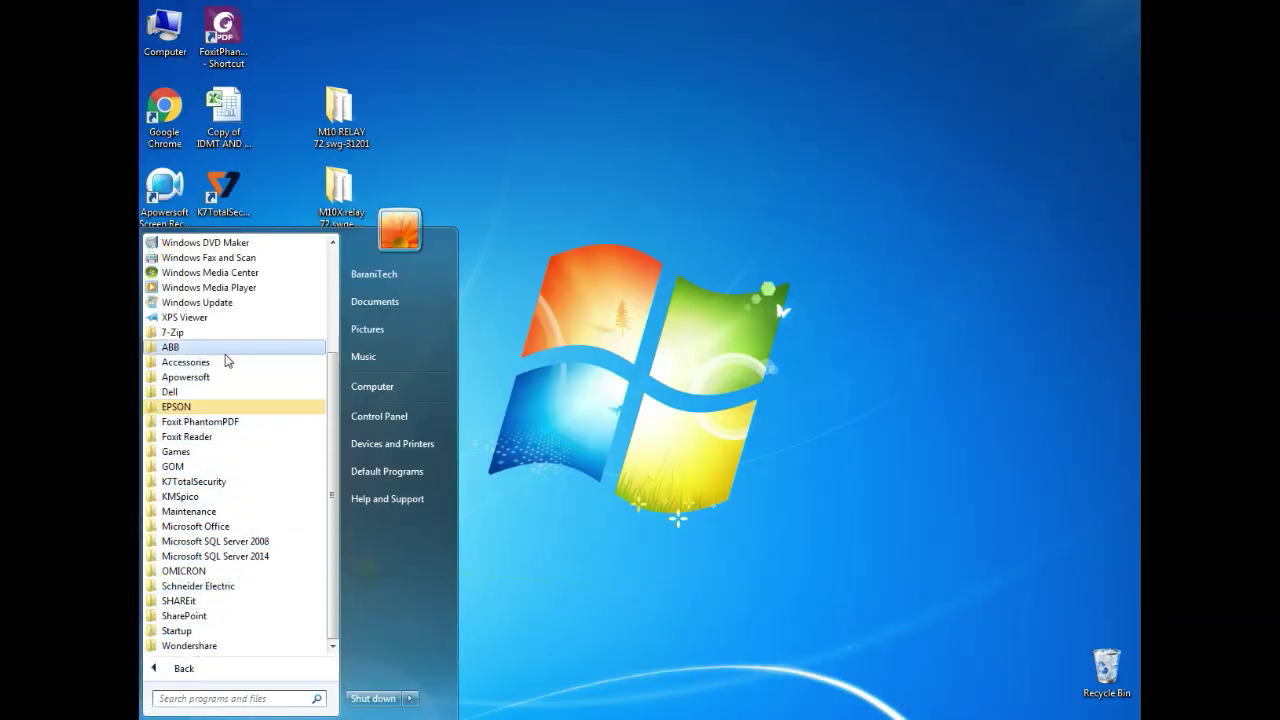
- Expand the ABB folder and its Update Manager subfolder in All Programs
click(226, 350)
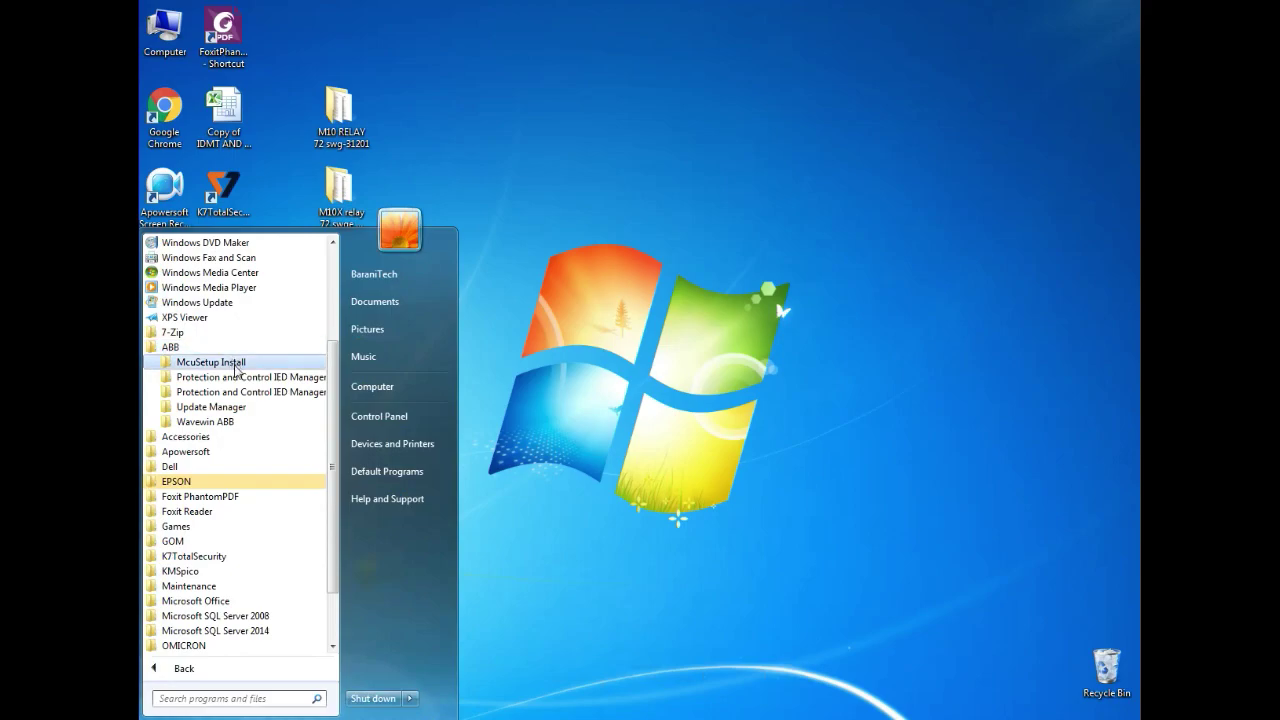
click(211, 407)
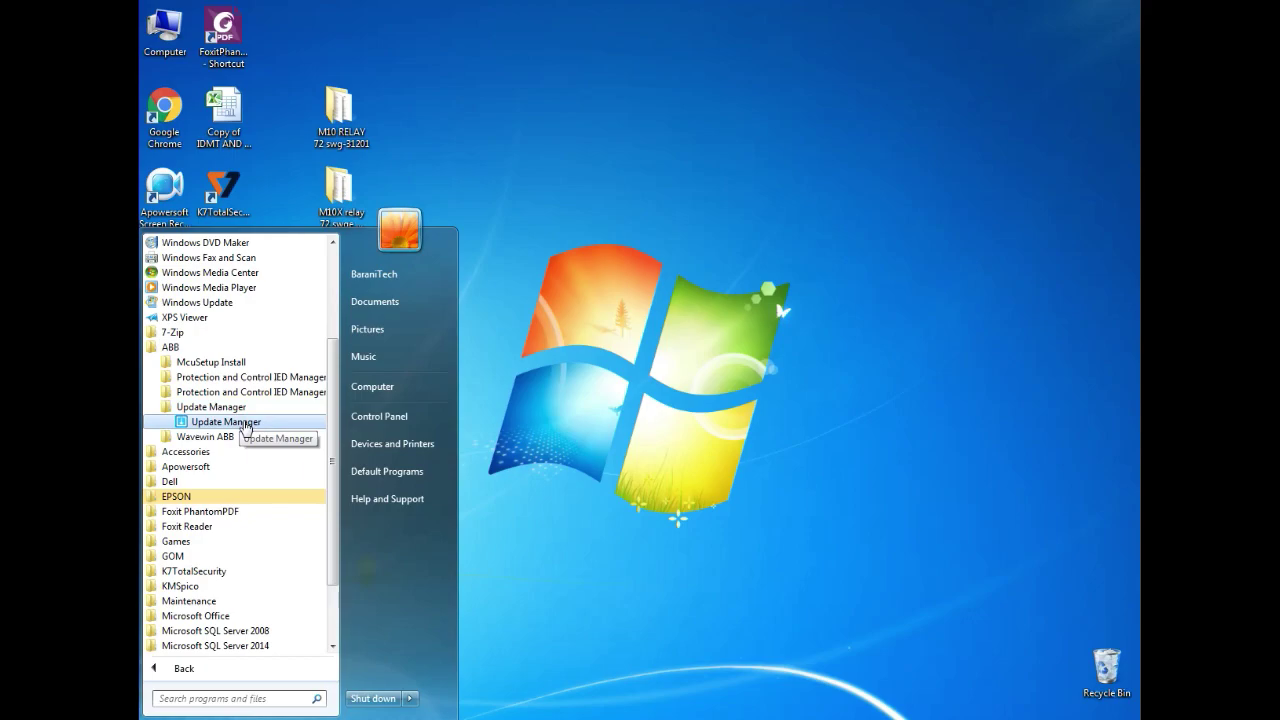
- Launch Update Manager from its shortcut with Run As Administrator
click(245, 424)
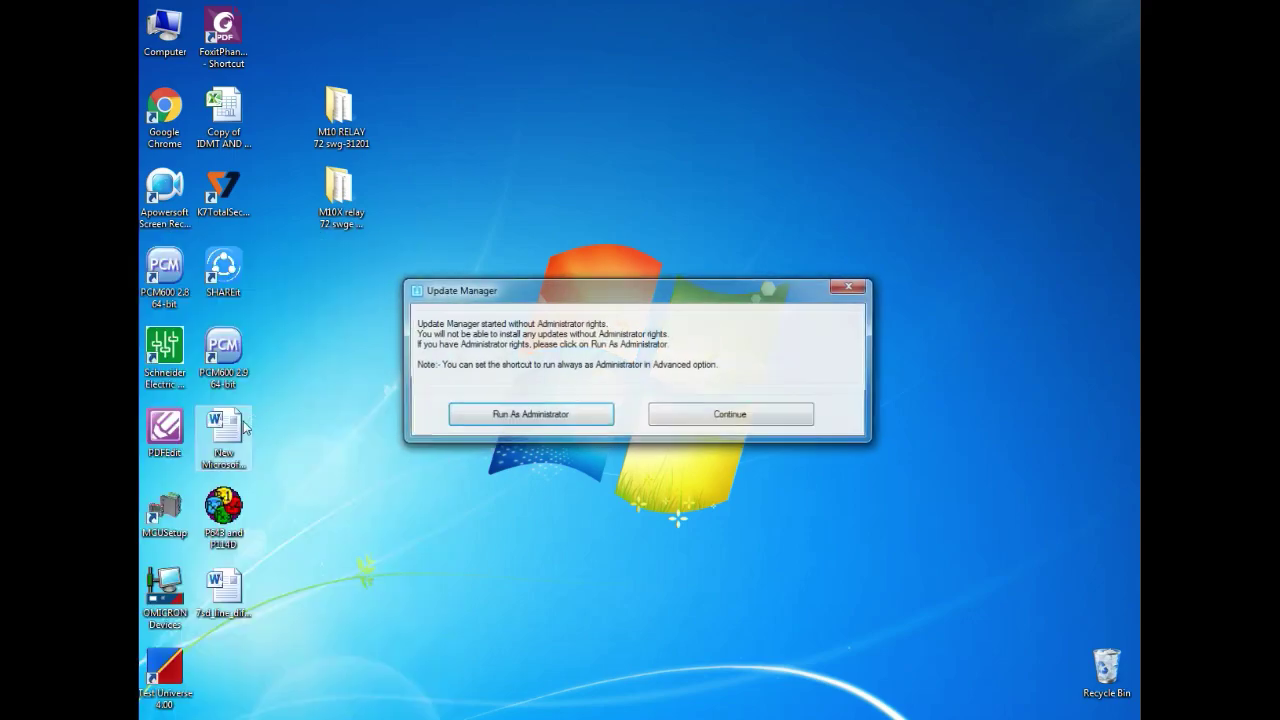
click(562, 420)
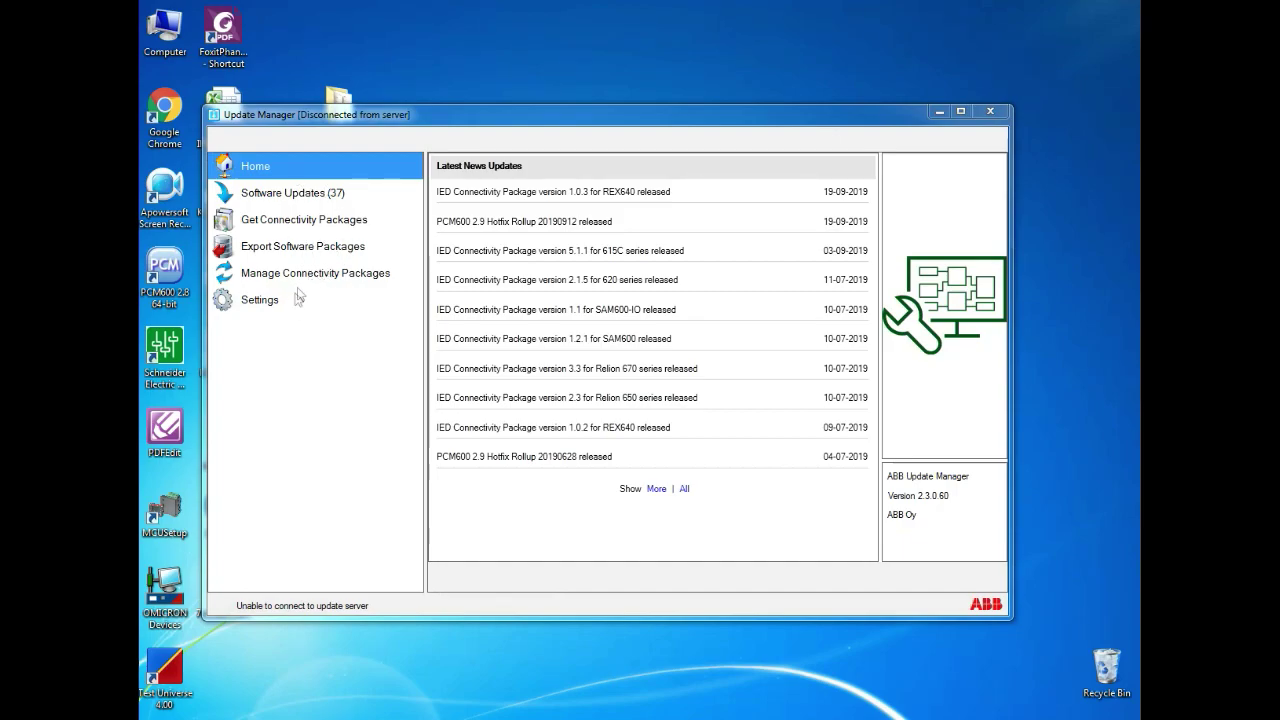
- In Software Updates, collapse PCM600 2.9, PCM600 2.8 and the 670, 630, 620, 615, 611 and RIO600 series
click(358, 200)
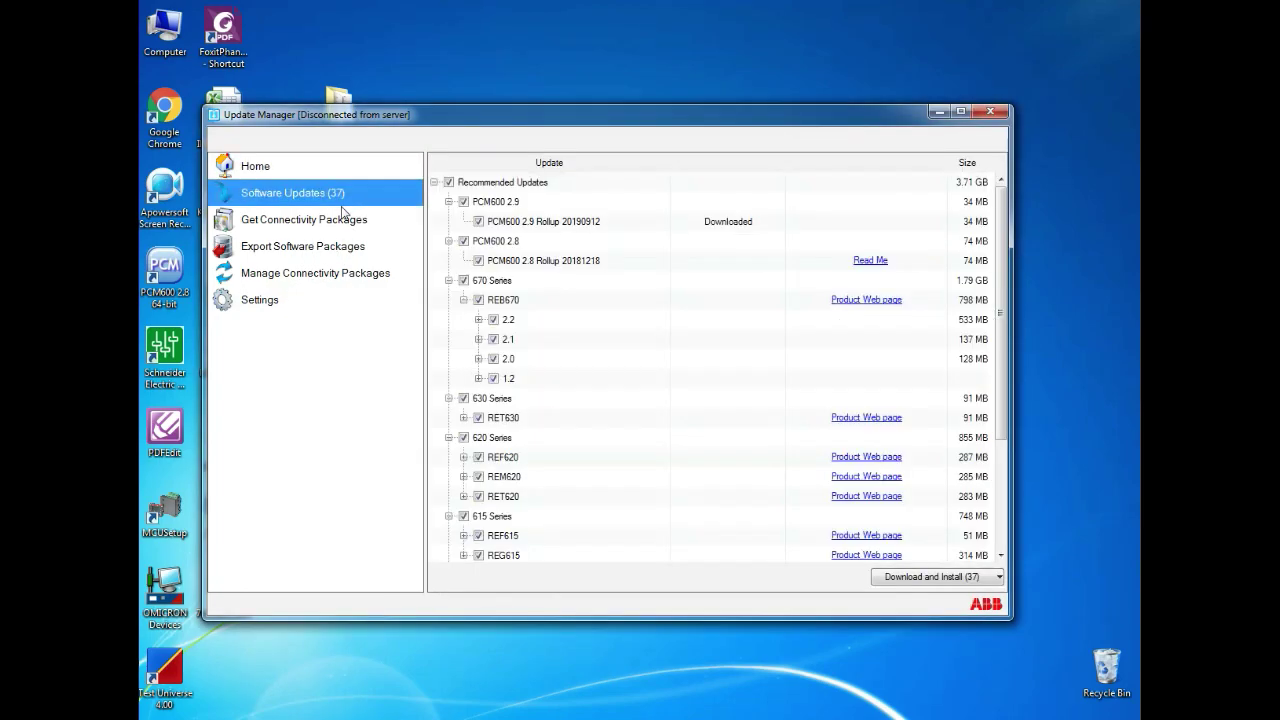
click(434, 182)
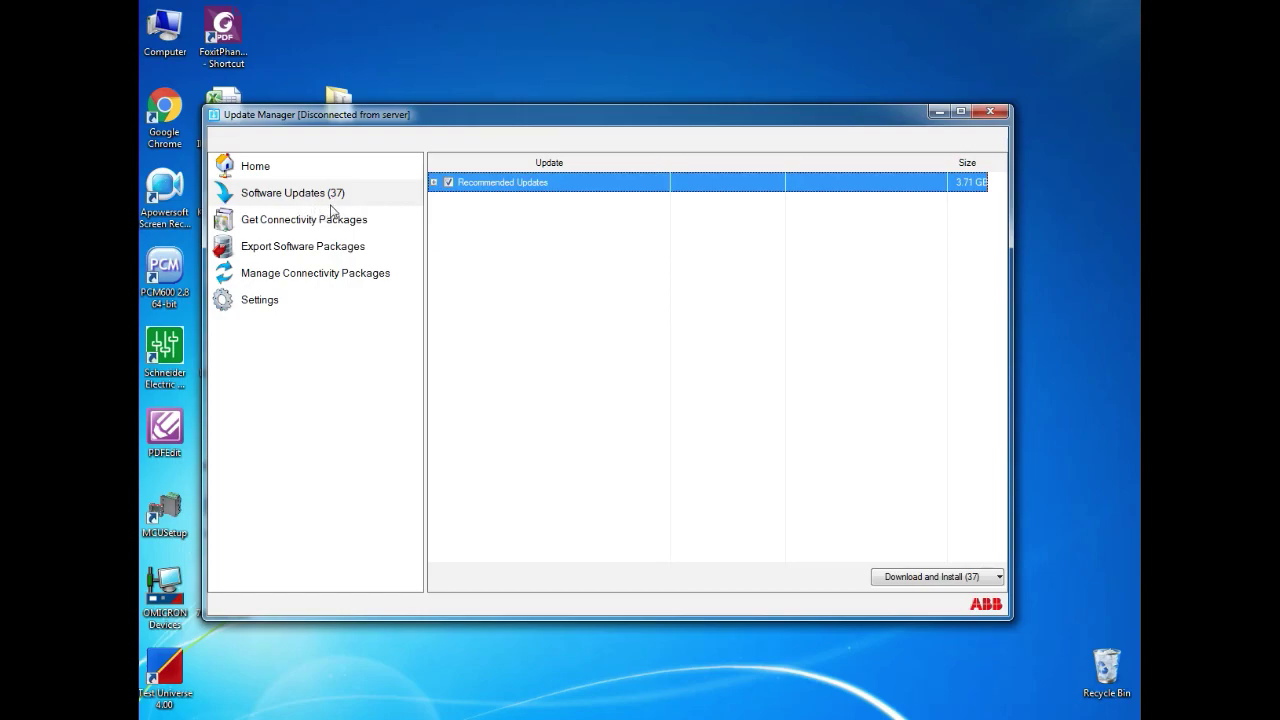
click(433, 183)
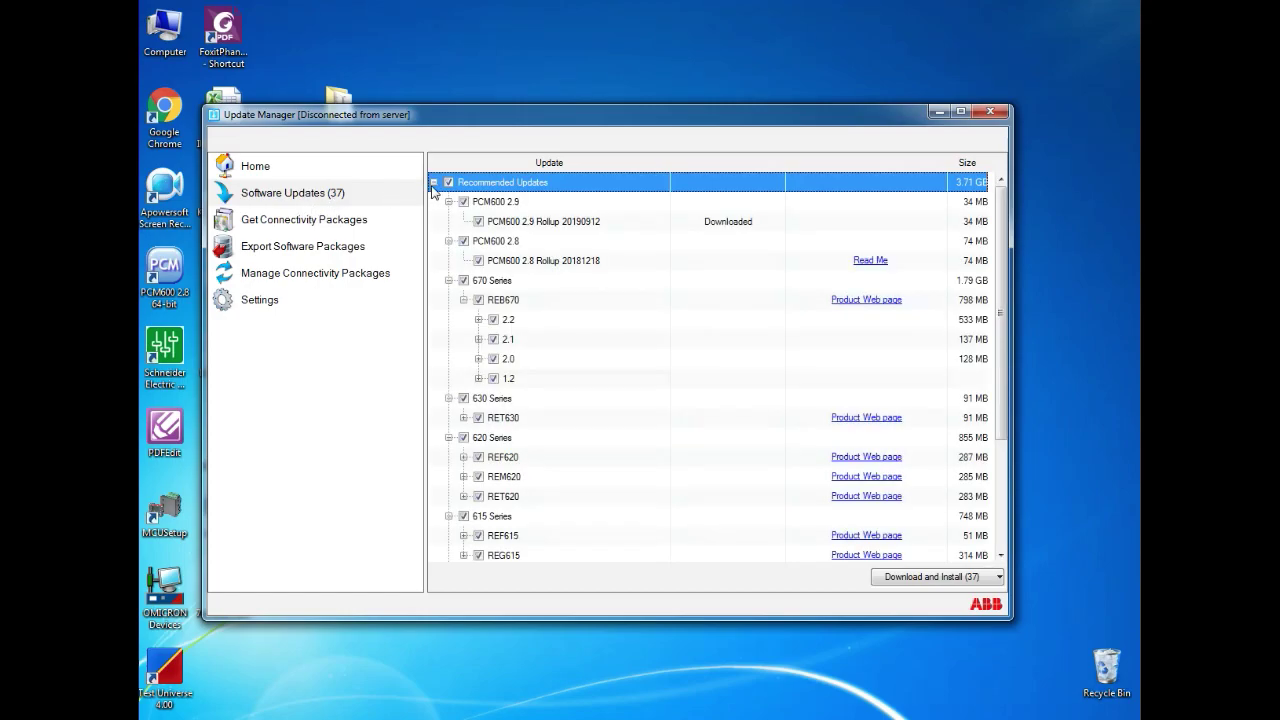
click(444, 203)
click(448, 202)
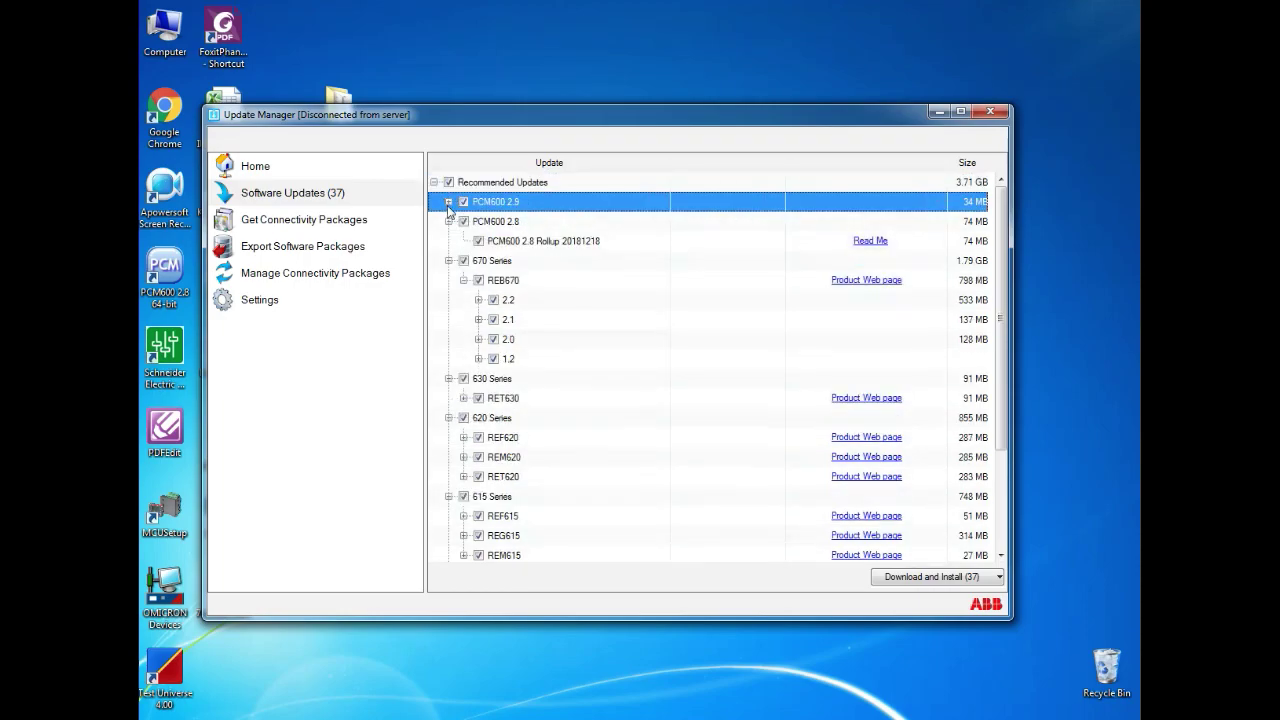
click(448, 221)
click(448, 241)
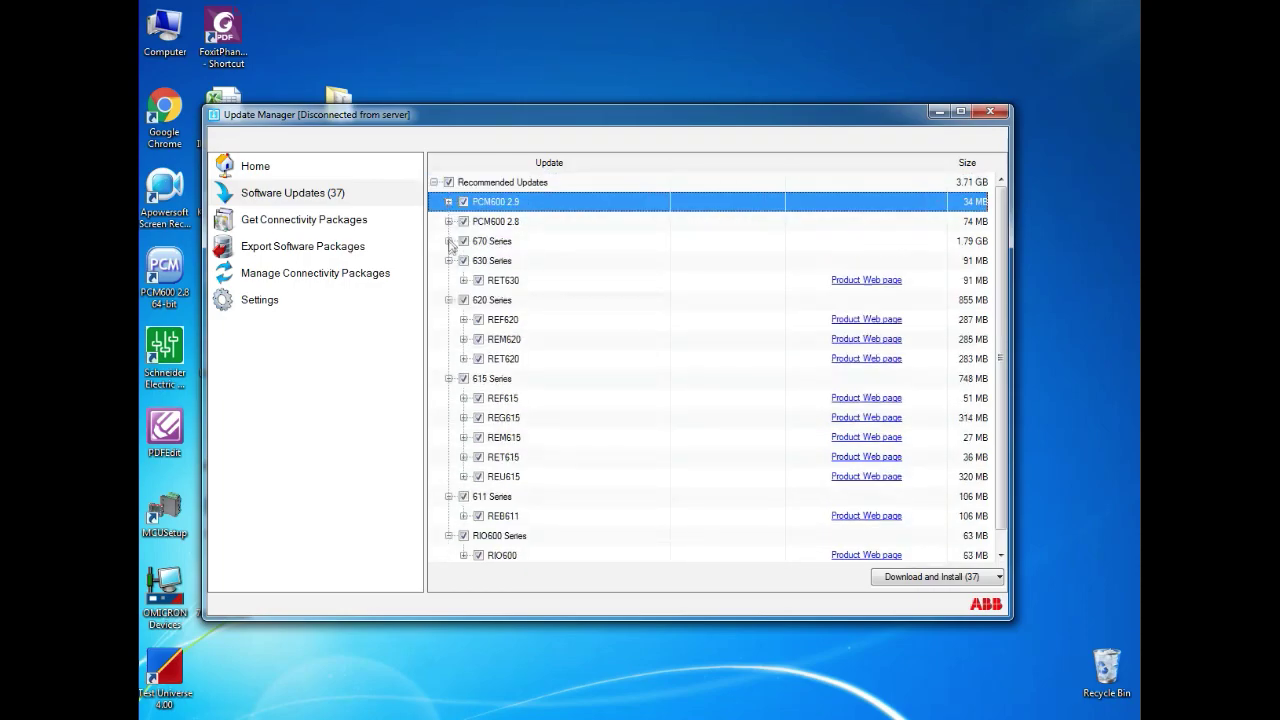
click(448, 260)
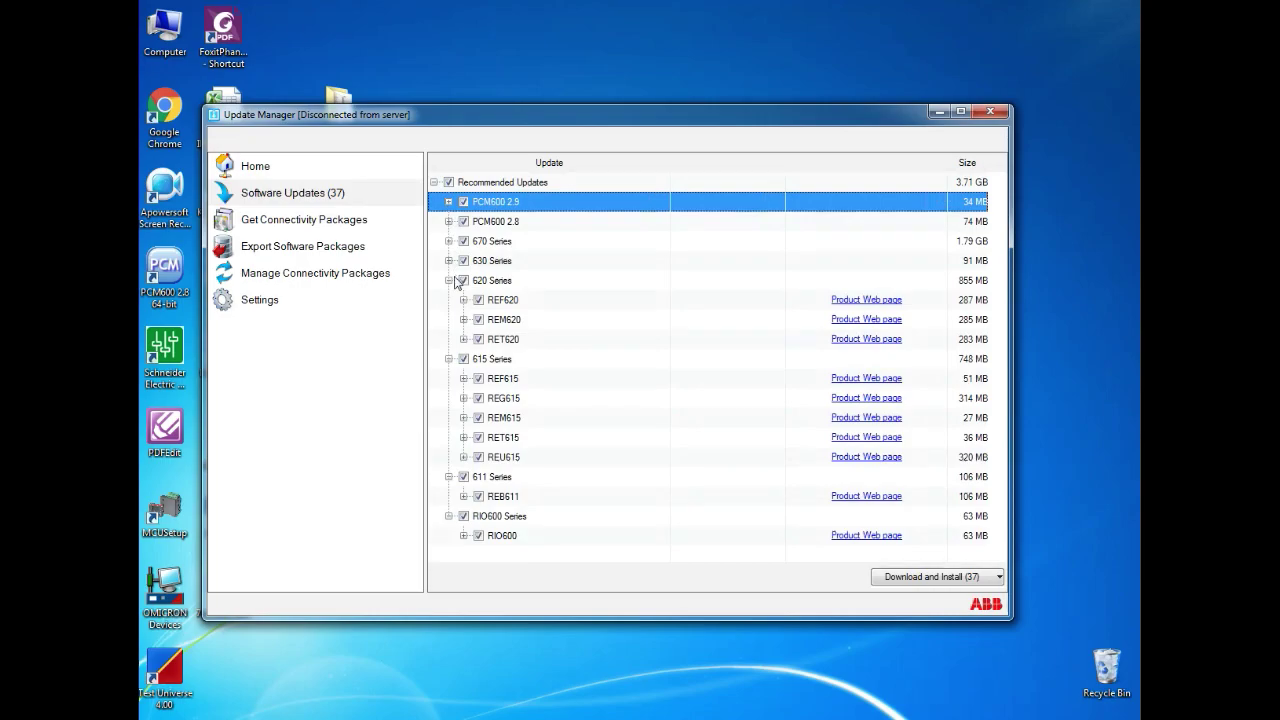
click(449, 281)
click(448, 301)
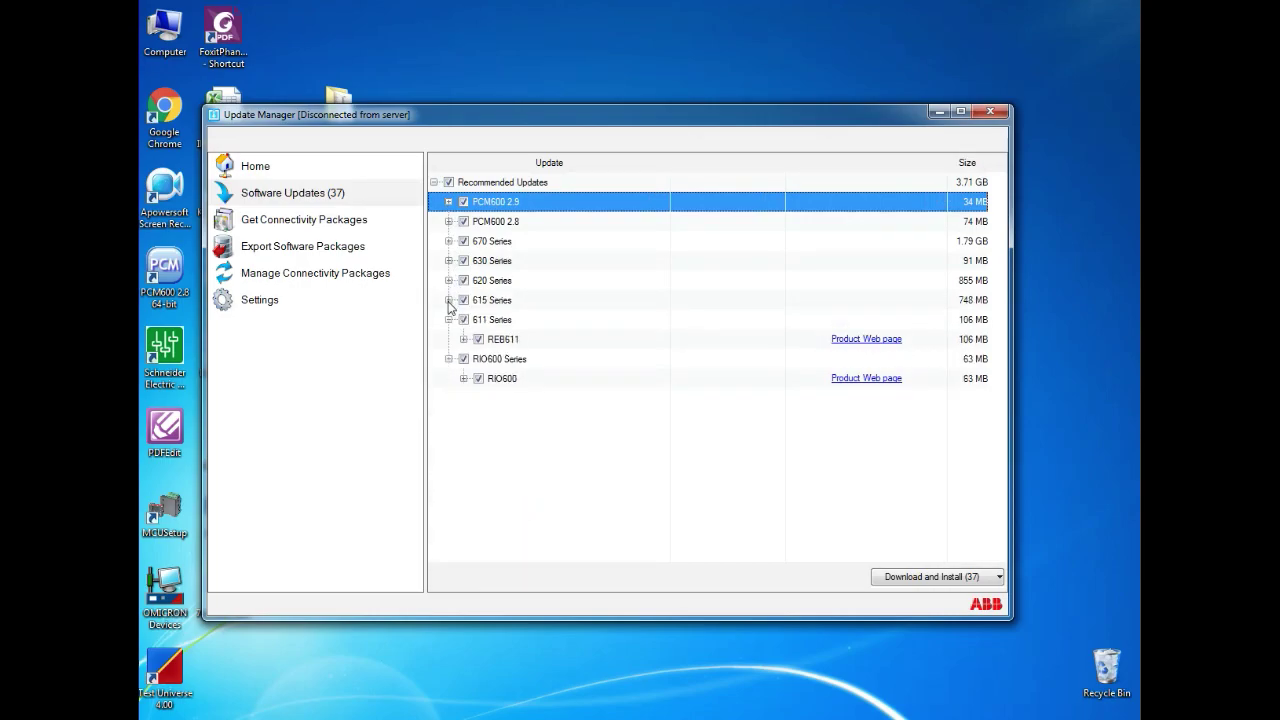
click(448, 320)
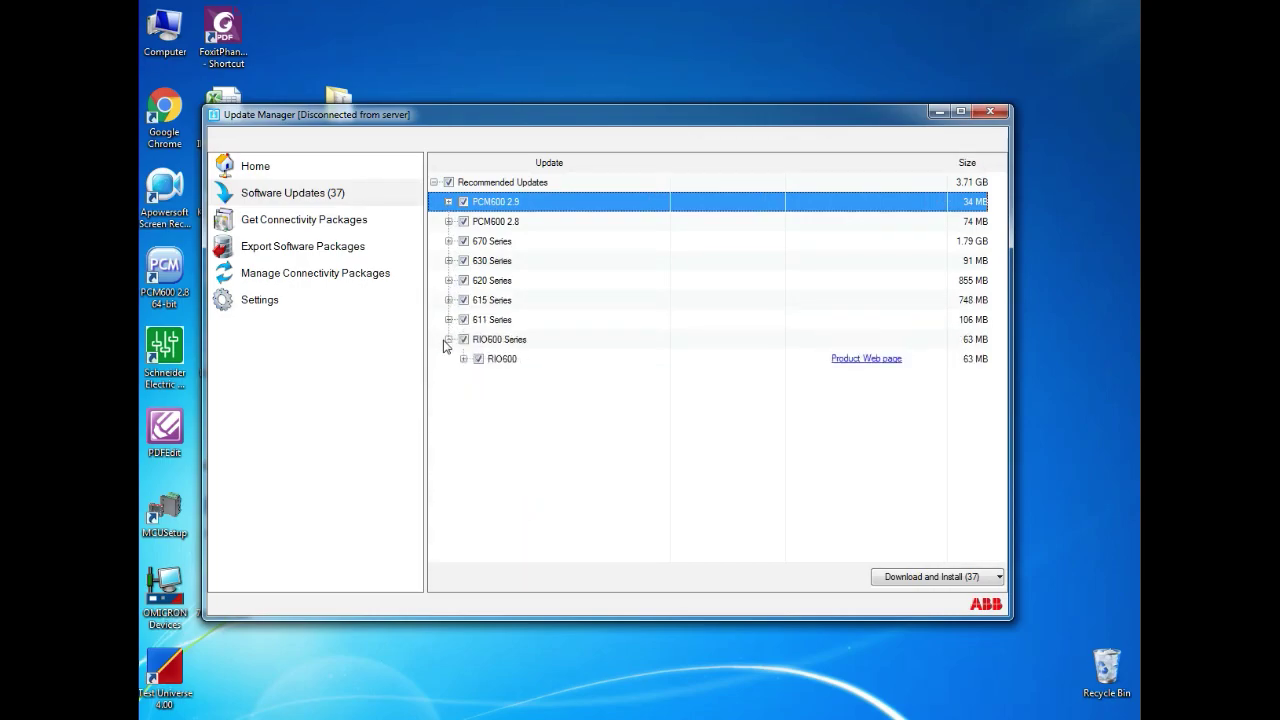
click(448, 340)
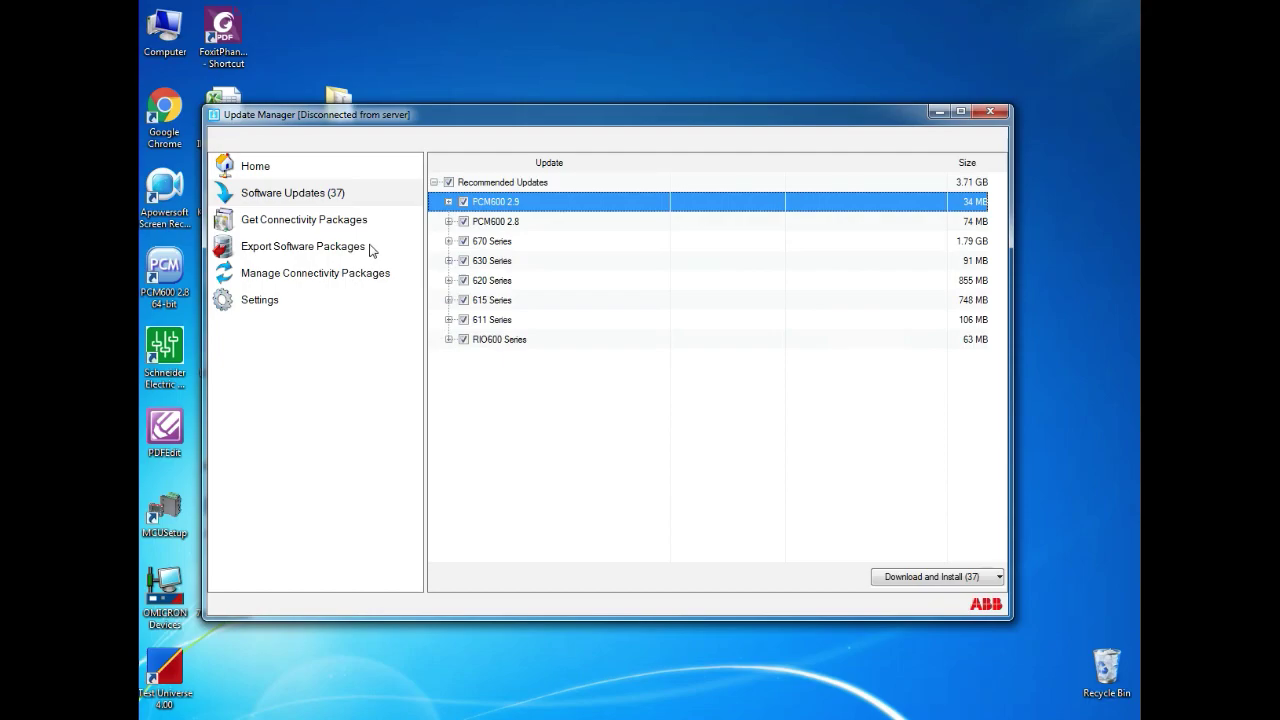
- In the connectivity package catalogue, expand 615 Series and tick REF615 version 5.1.7
click(316, 226)
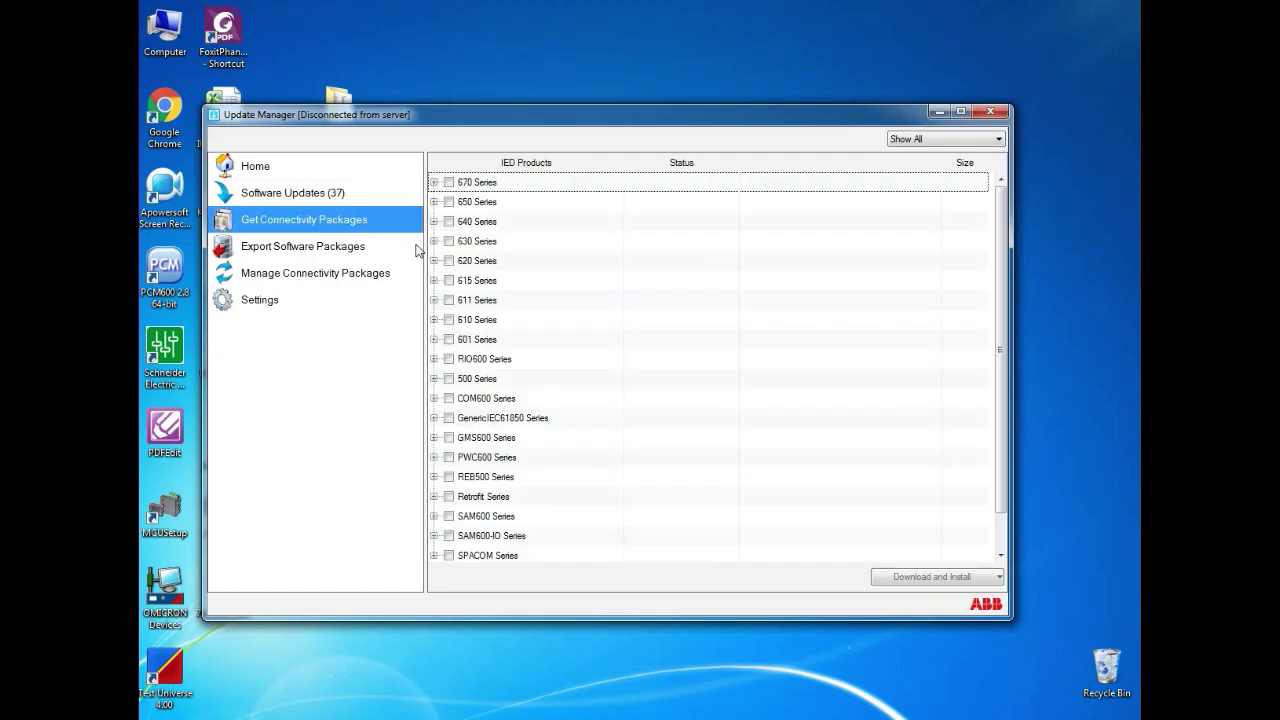
drag(1000, 310, 967, 202)
click(435, 283)
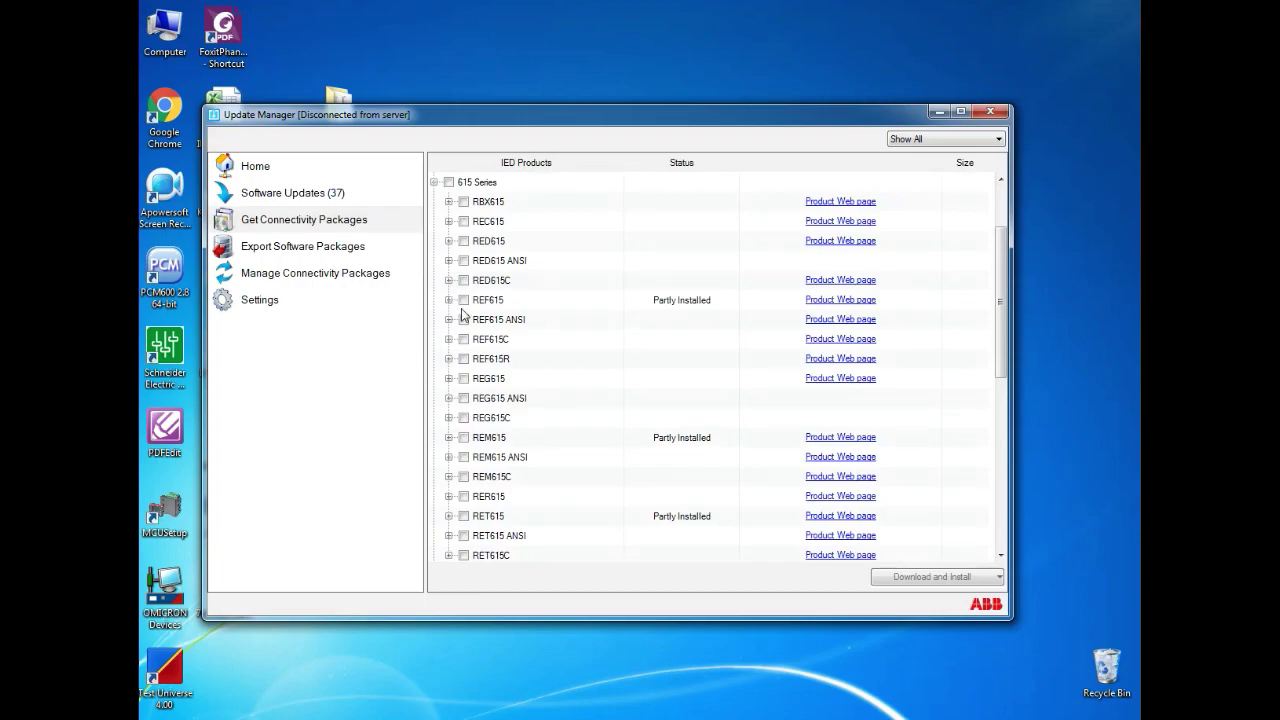
click(449, 300)
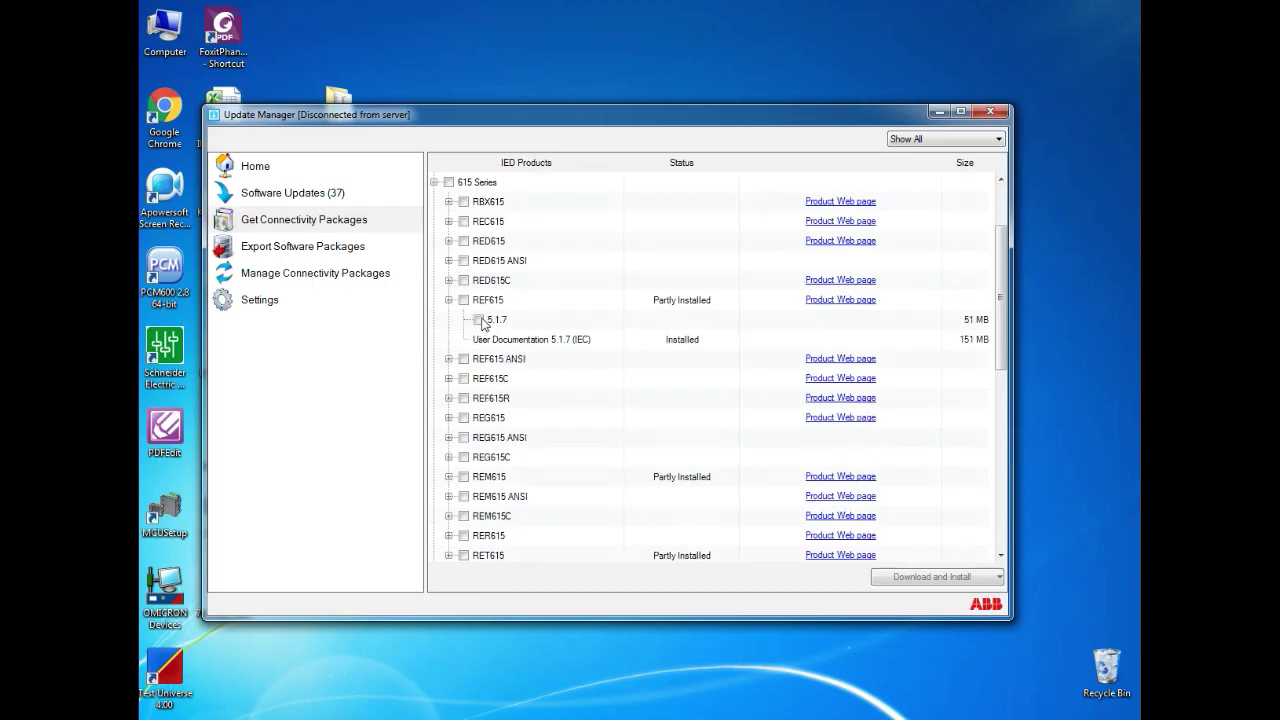
click(480, 320)
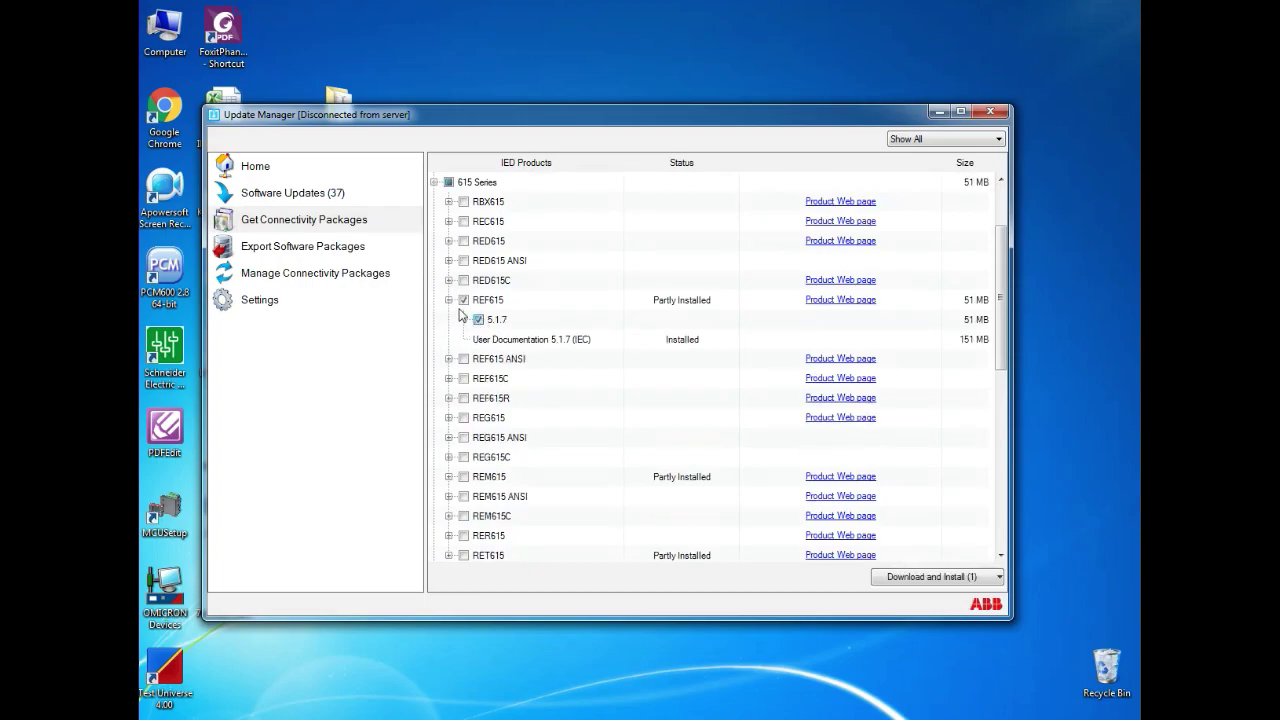
click(449, 300)
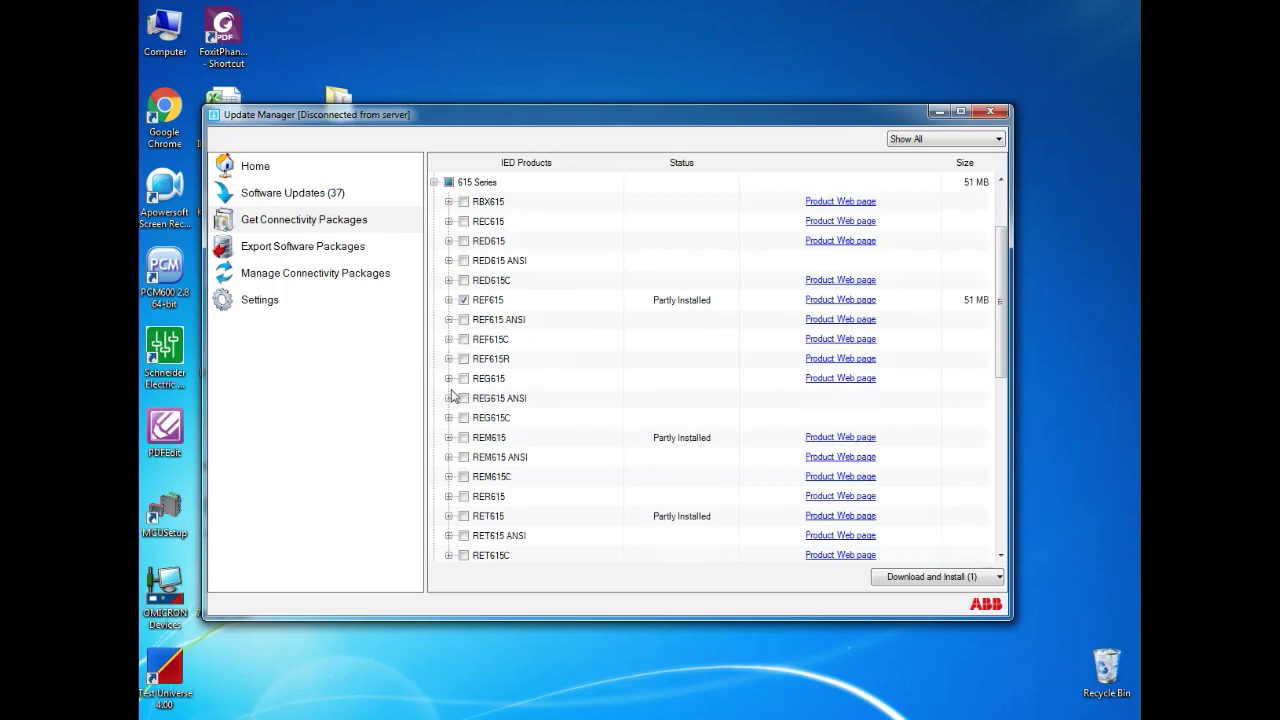
- Tick REM615 and RET615 version 5.1.7, then collapse the 615 Series group
click(449, 437)
click(479, 457)
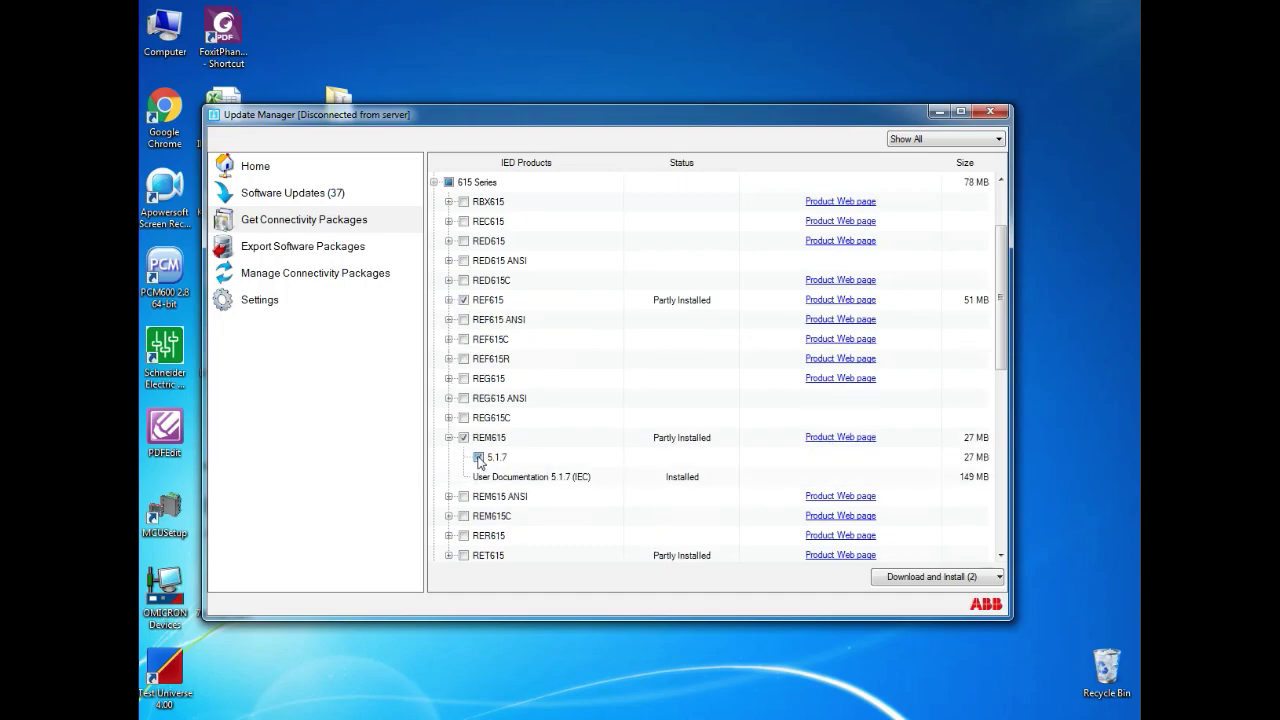
click(449, 437)
scroll(453, 440, down, 1)
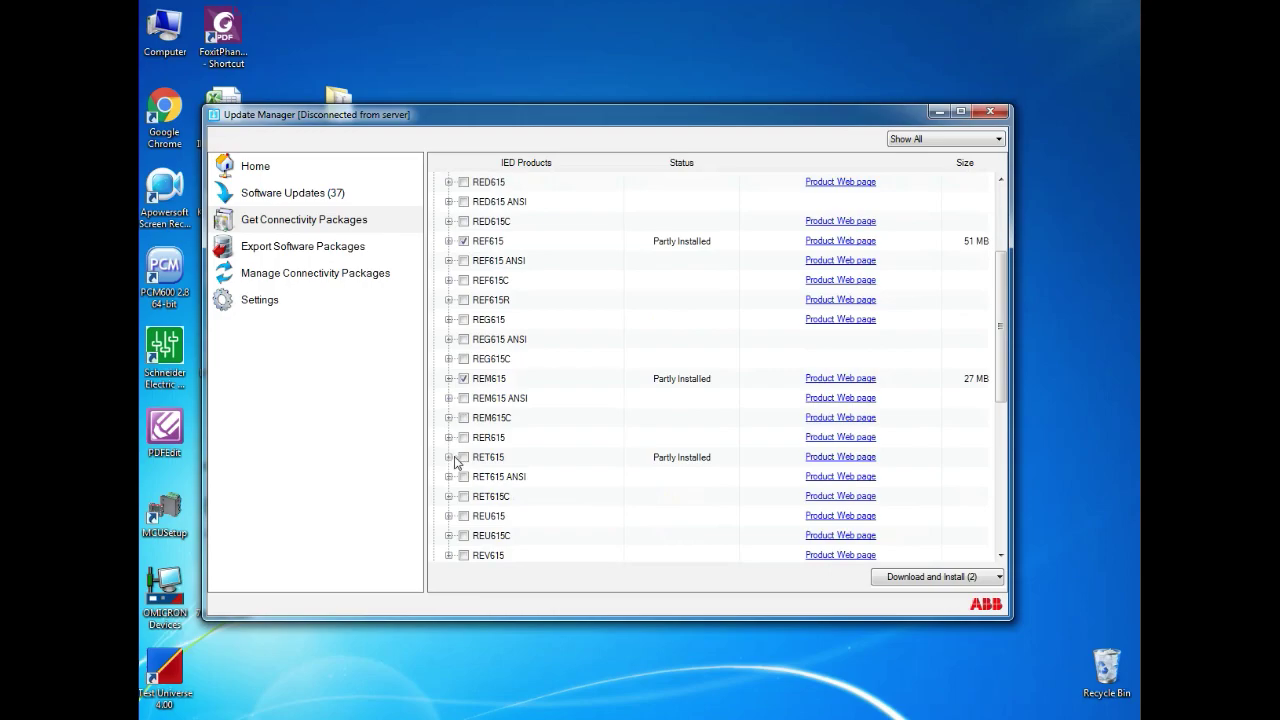
click(449, 457)
click(489, 481)
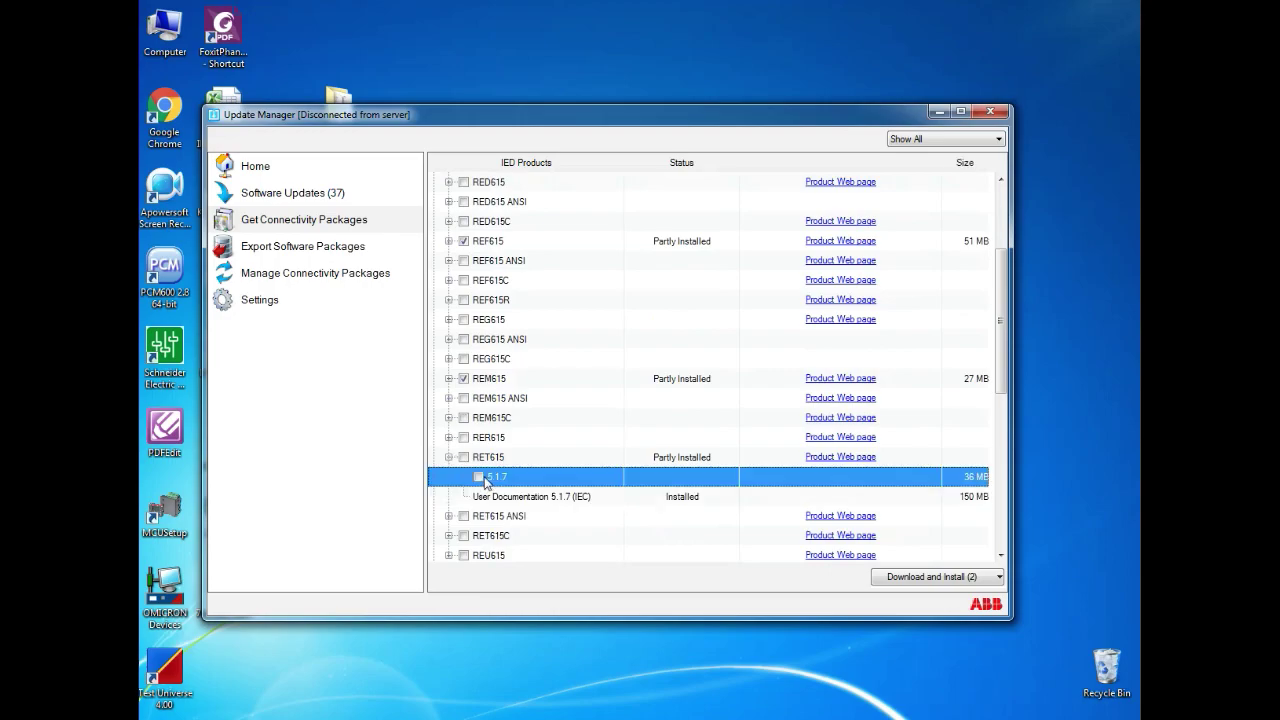
click(478, 477)
scroll(470, 484, up, 1)
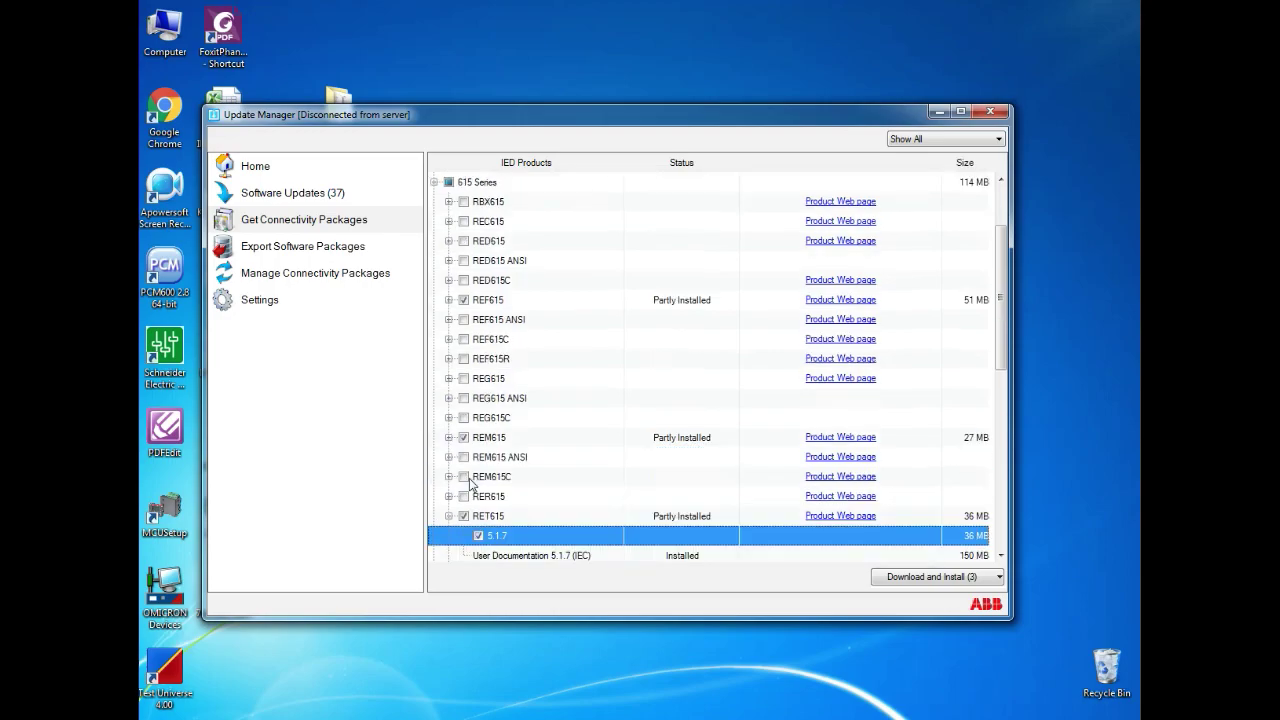
click(433, 183)
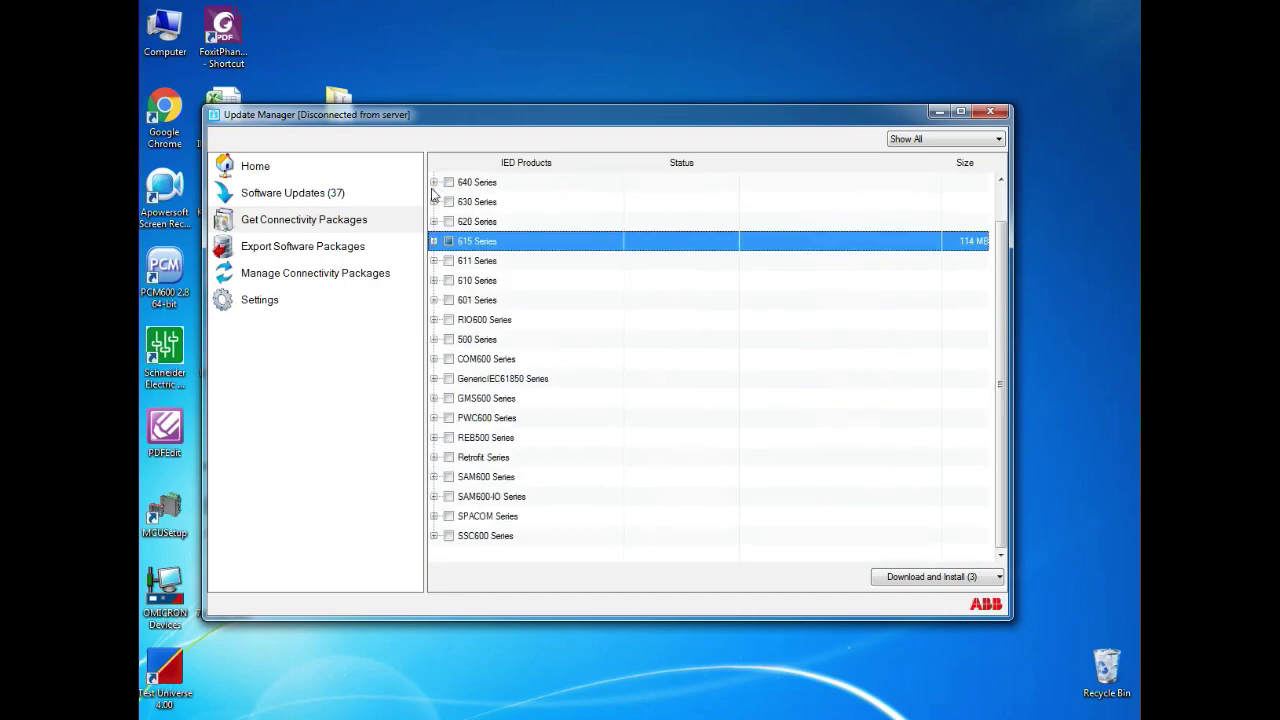
- Choose Download and Install (3) and accept the license agreement to begin the download
click(1000, 577)
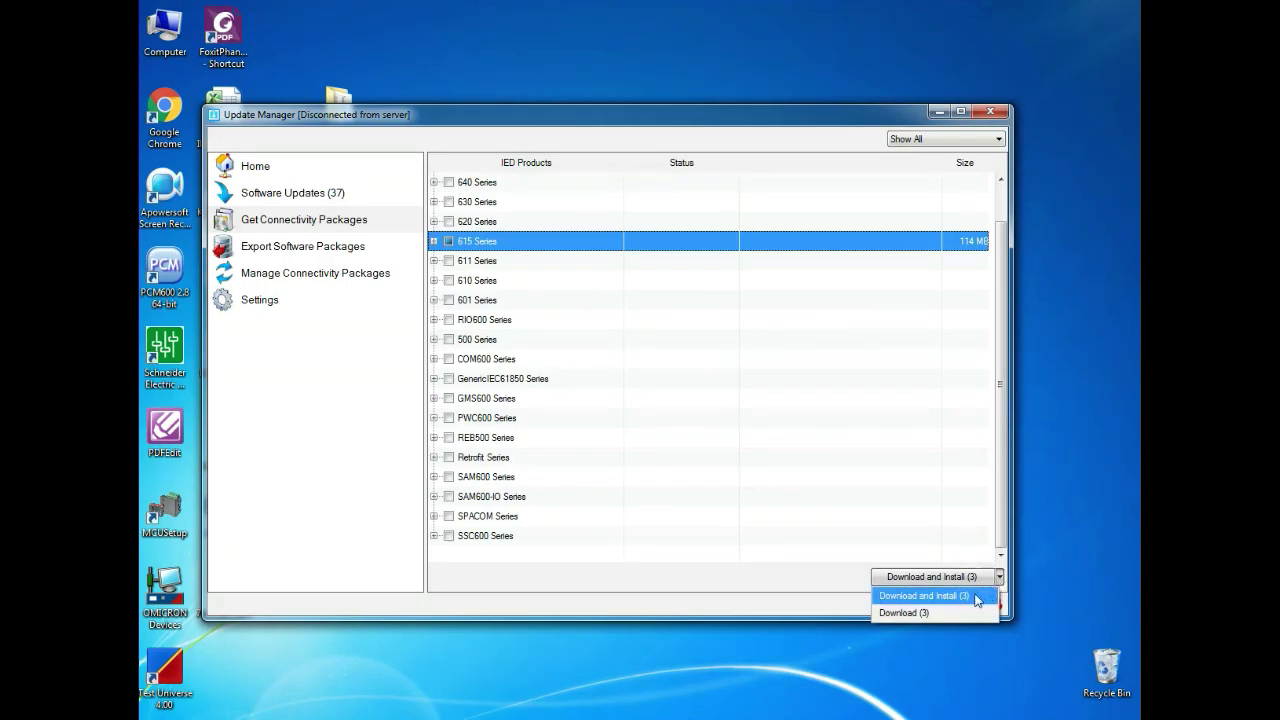
click(977, 599)
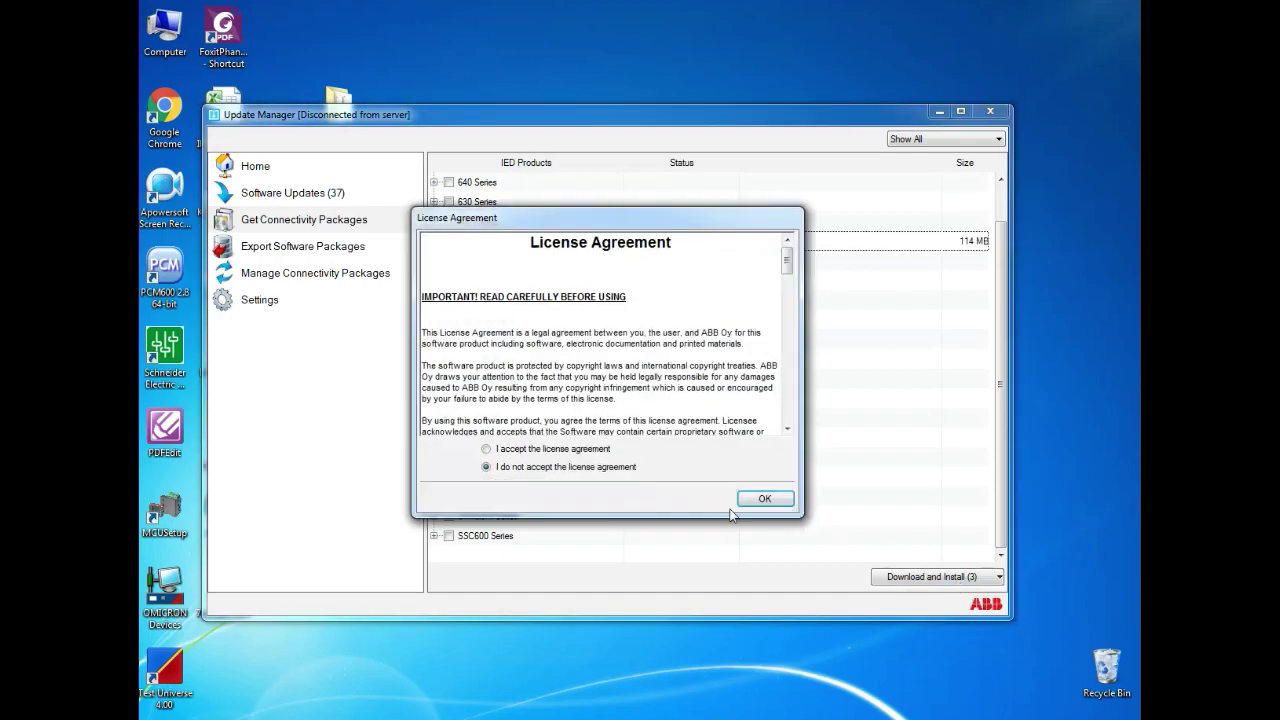
click(520, 452)
click(762, 498)
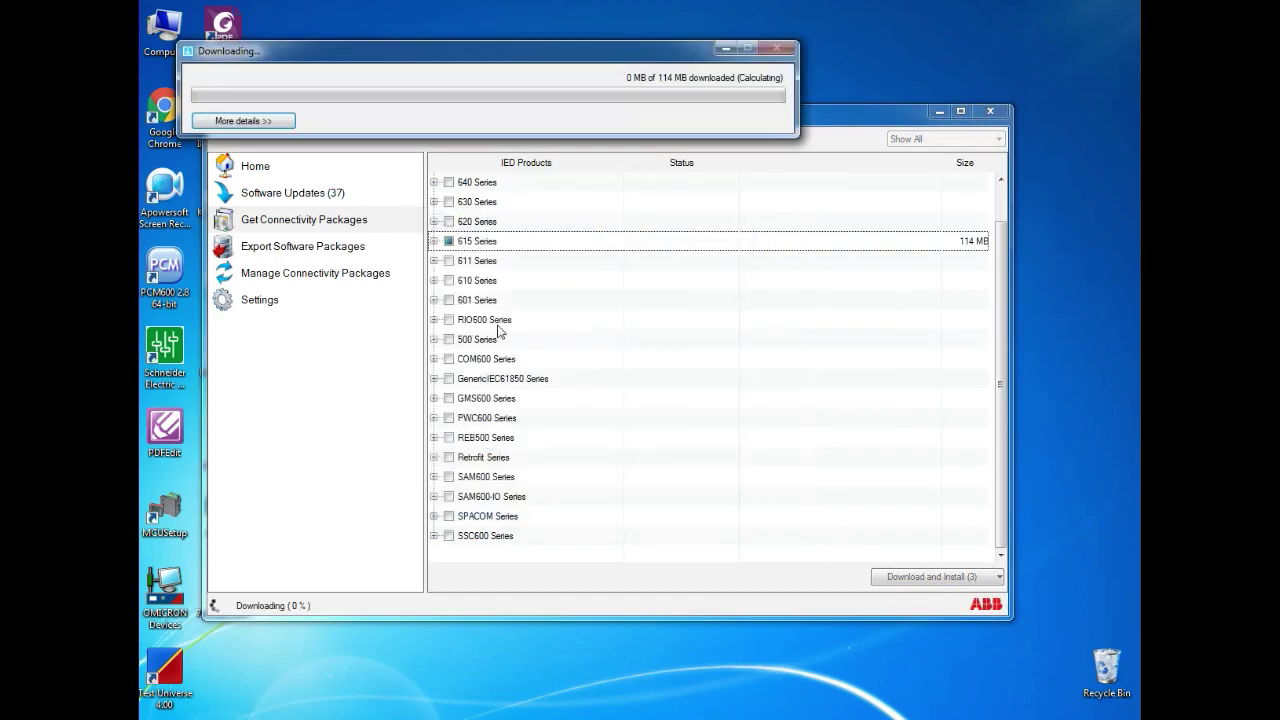
- Show the per-file download details and refresh the desktop while the transfer finishes
click(282, 121)
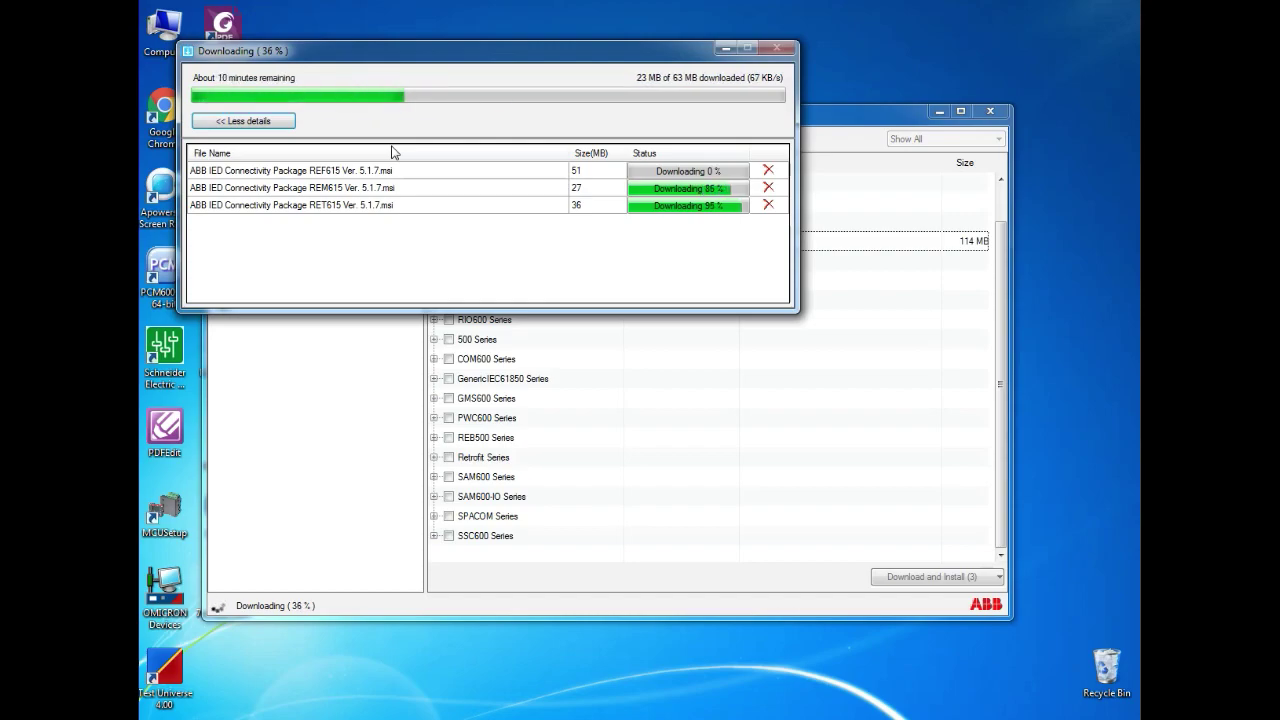
right_click(916, 26)
click(960, 71)
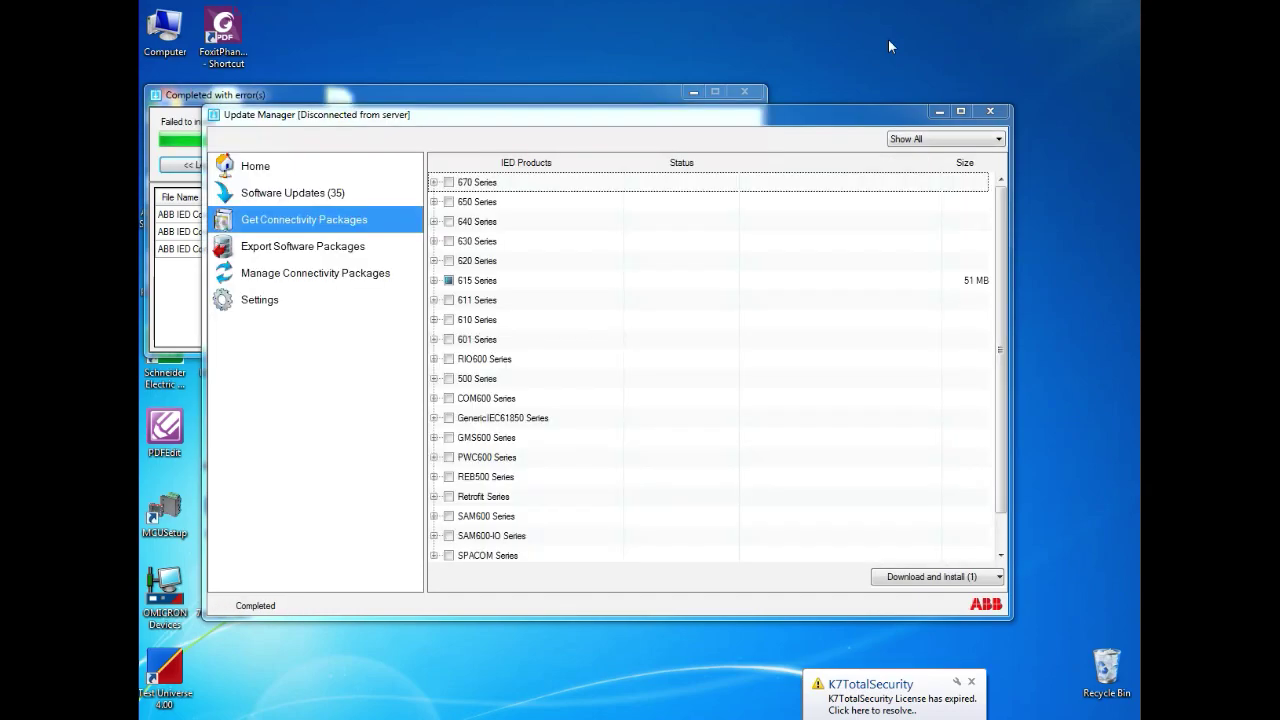
- Inspect the failed REF615 and installed REM615 results, close them, and expand 615 Series
click(628, 96)
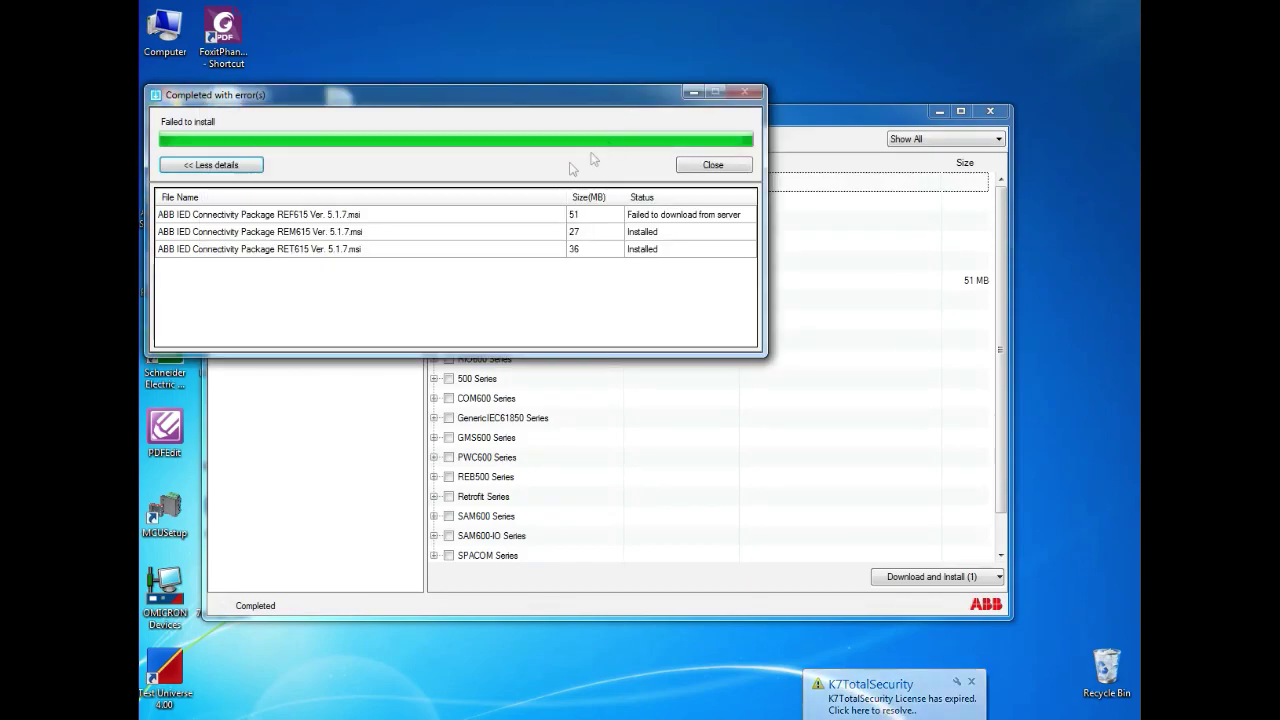
click(422, 217)
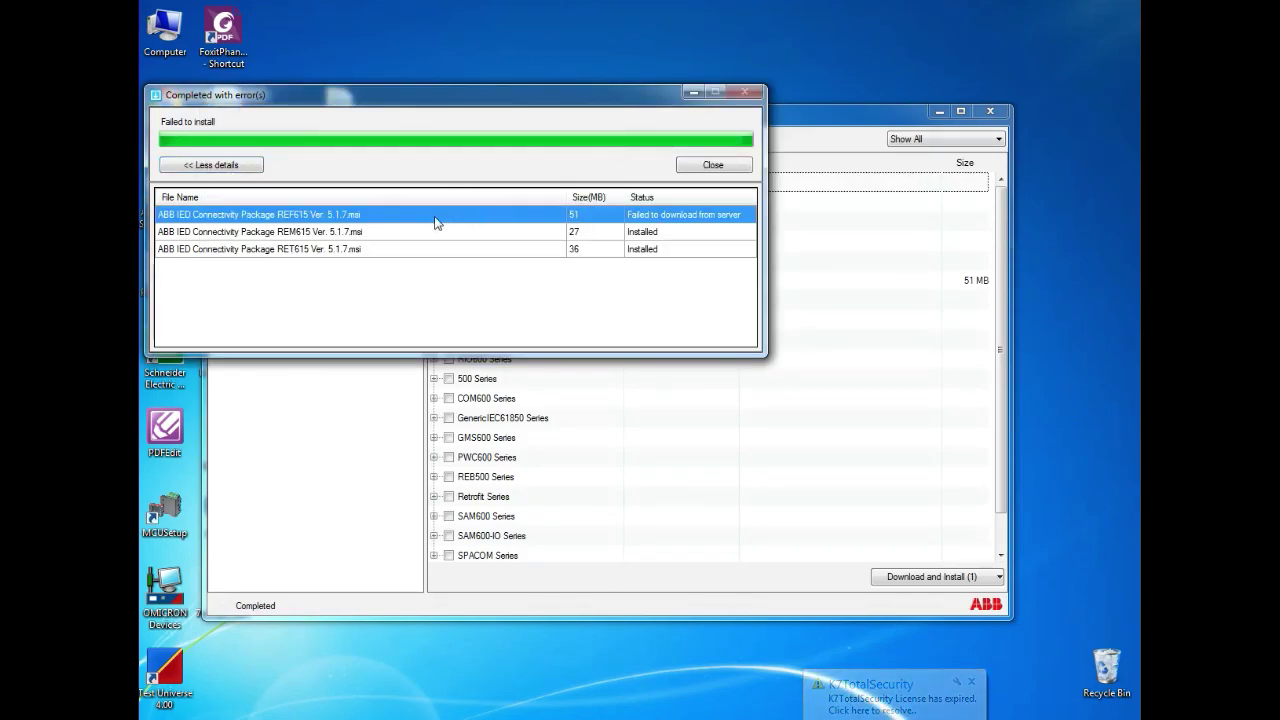
click(482, 238)
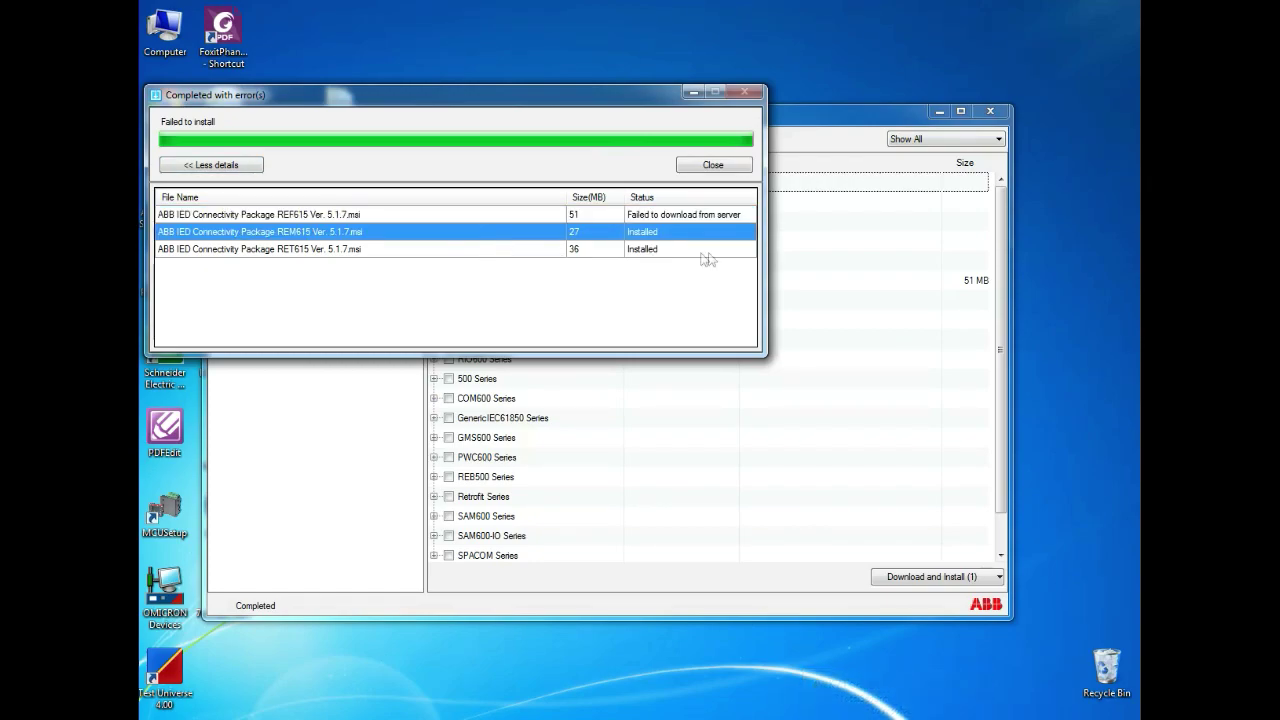
click(663, 216)
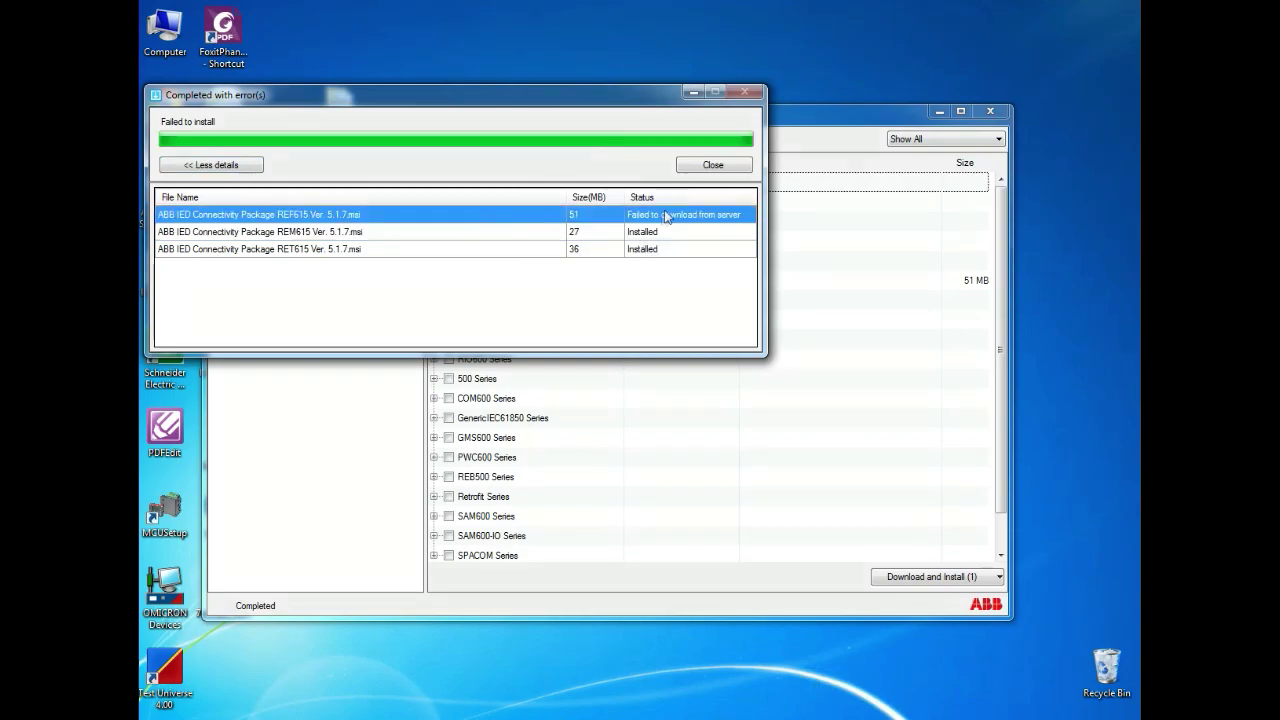
click(700, 168)
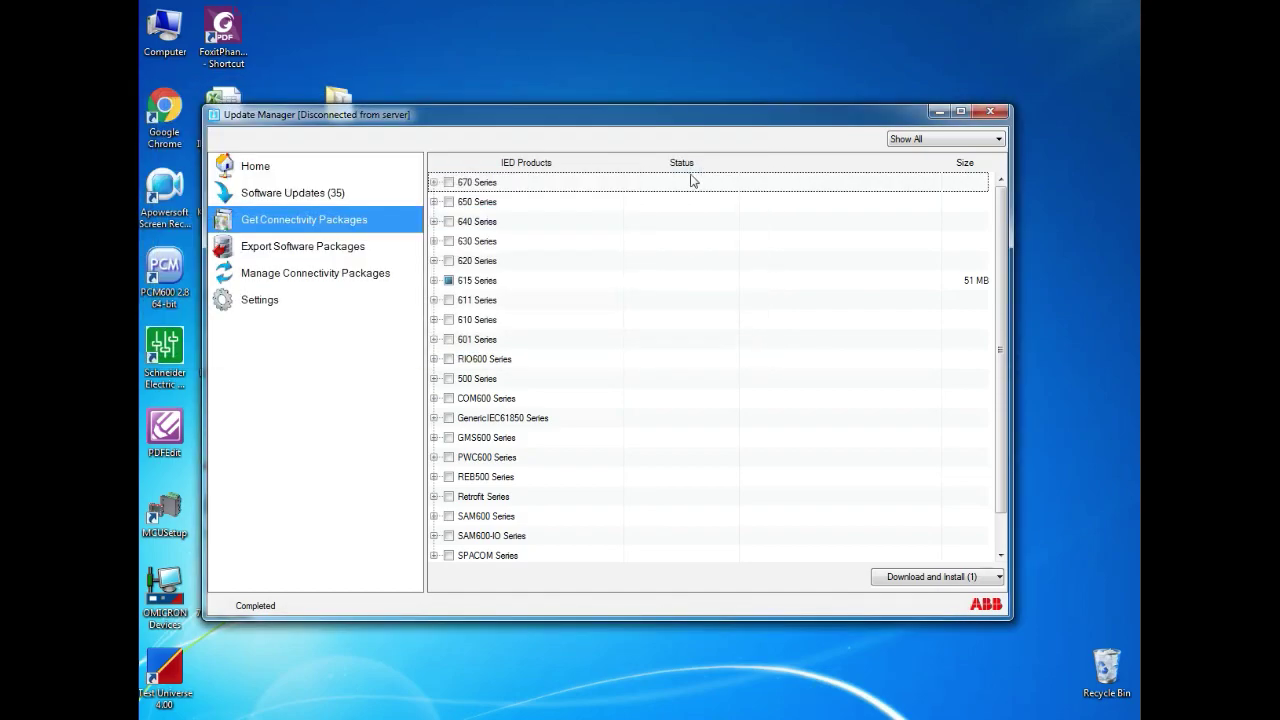
click(436, 281)
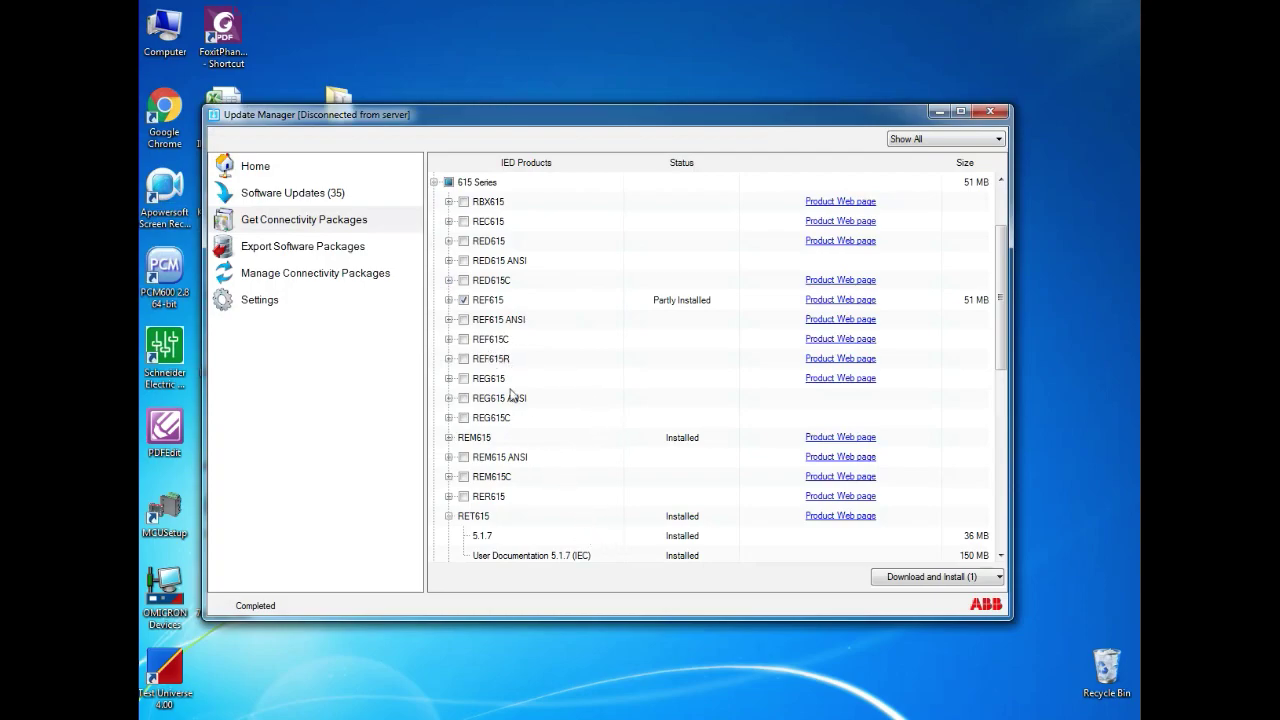
- Retry REF615 with Download and Install (1), accepting the license agreement
click(1000, 578)
click(905, 593)
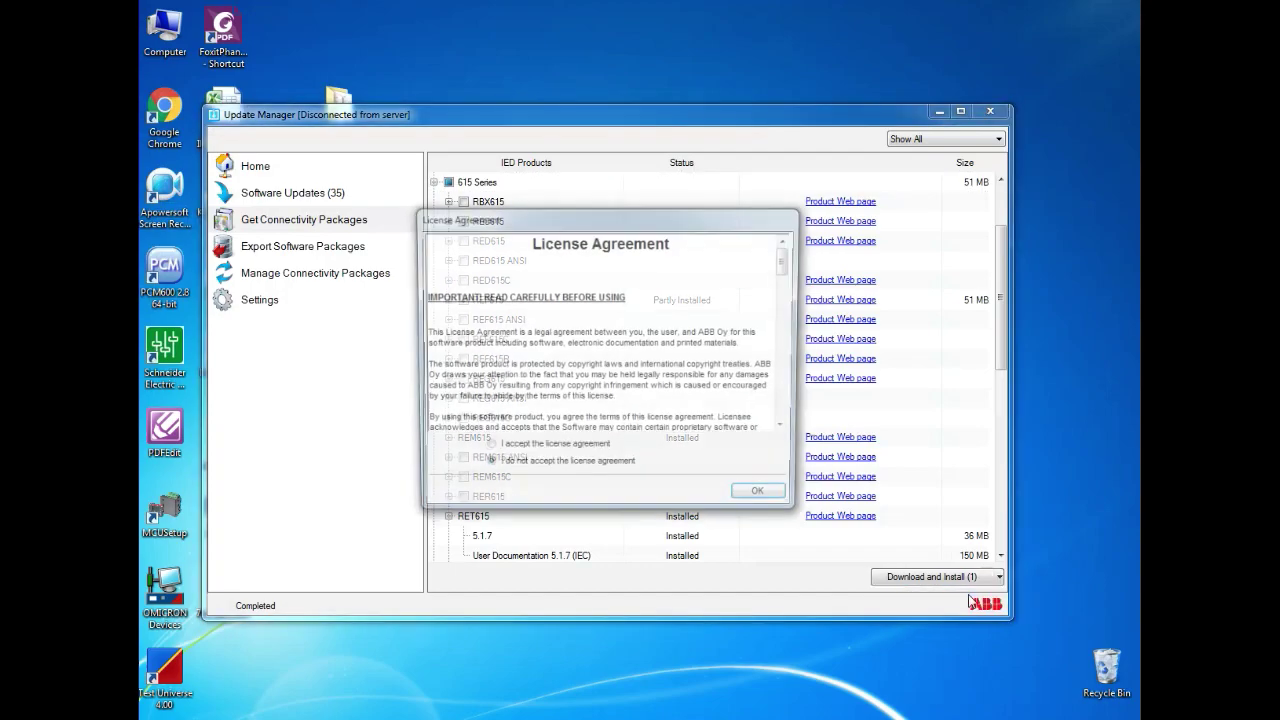
click(582, 450)
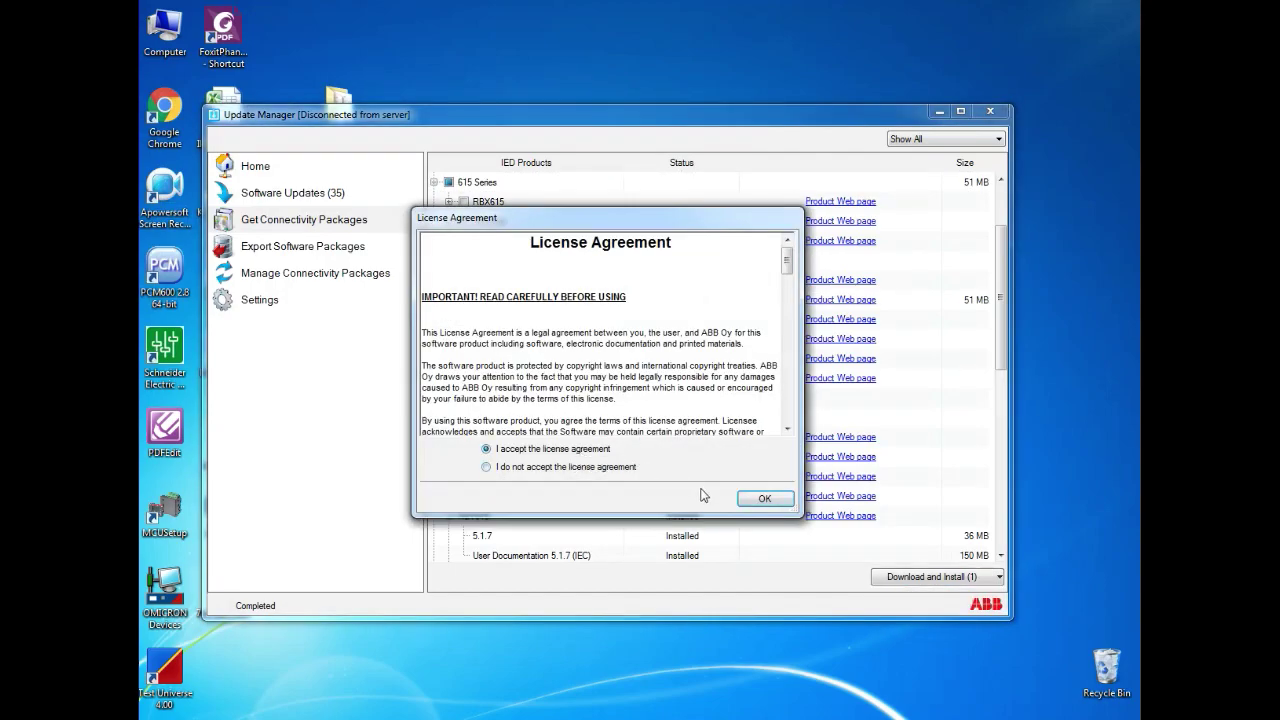
click(763, 499)
drag(539, 99, 471, 126)
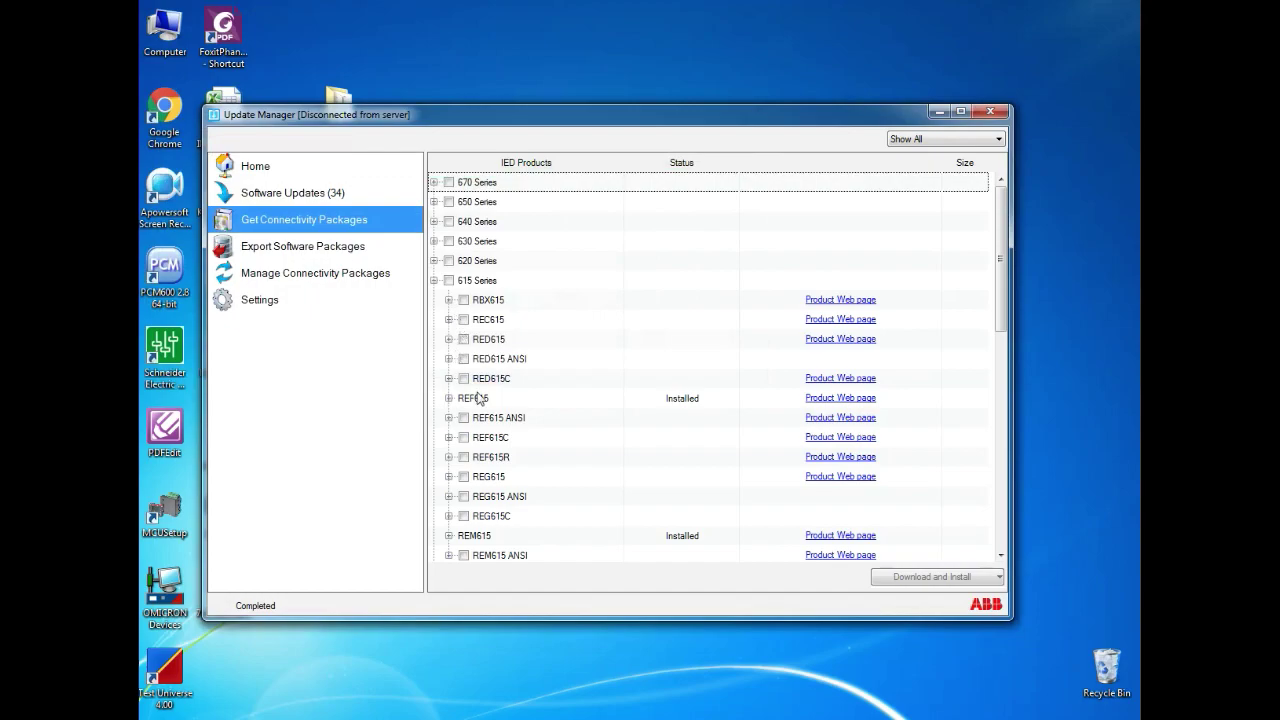
- Expand REF615 to confirm its 5.1.7 files are Installed, then collapse the 615 Series
click(450, 404)
click(448, 399)
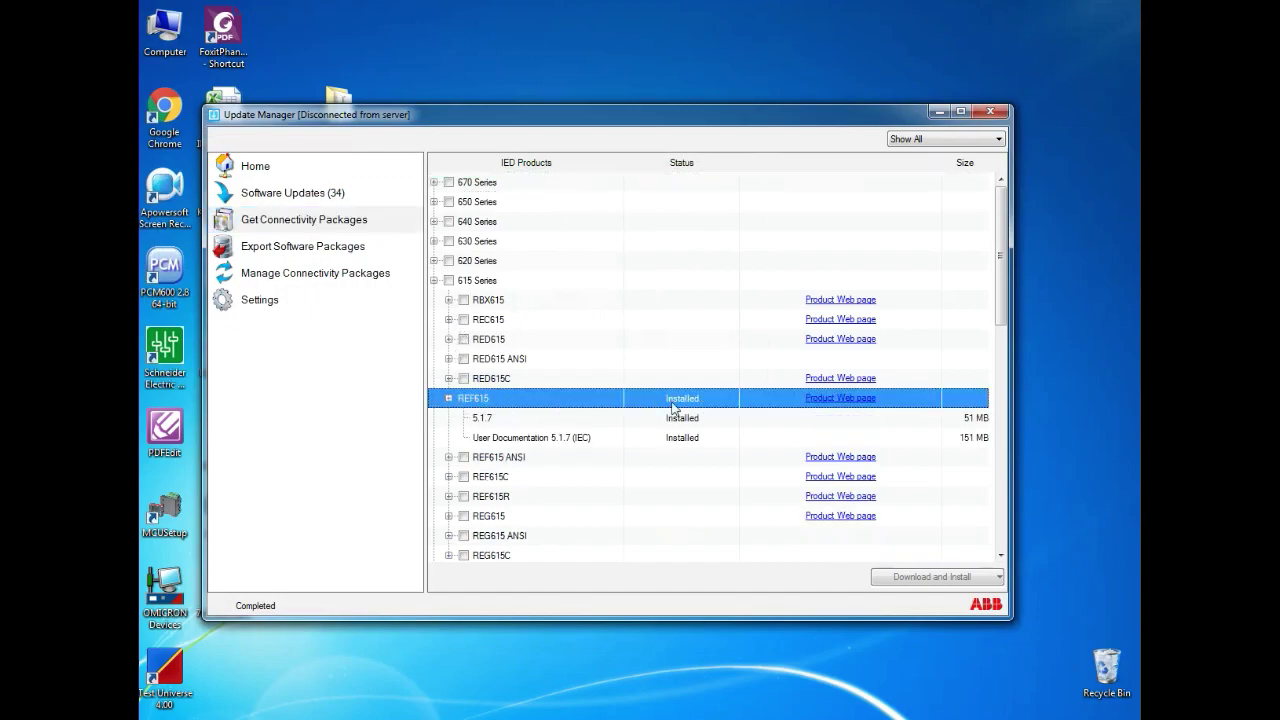
click(445, 398)
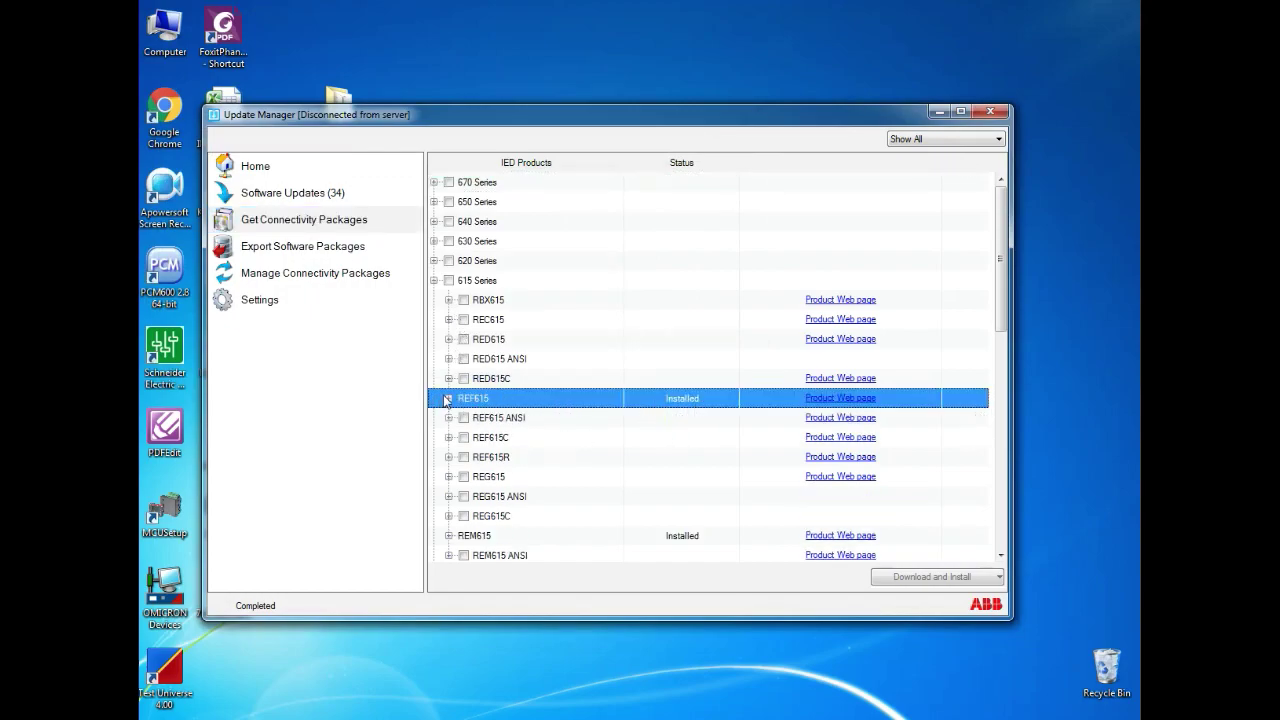
click(436, 281)
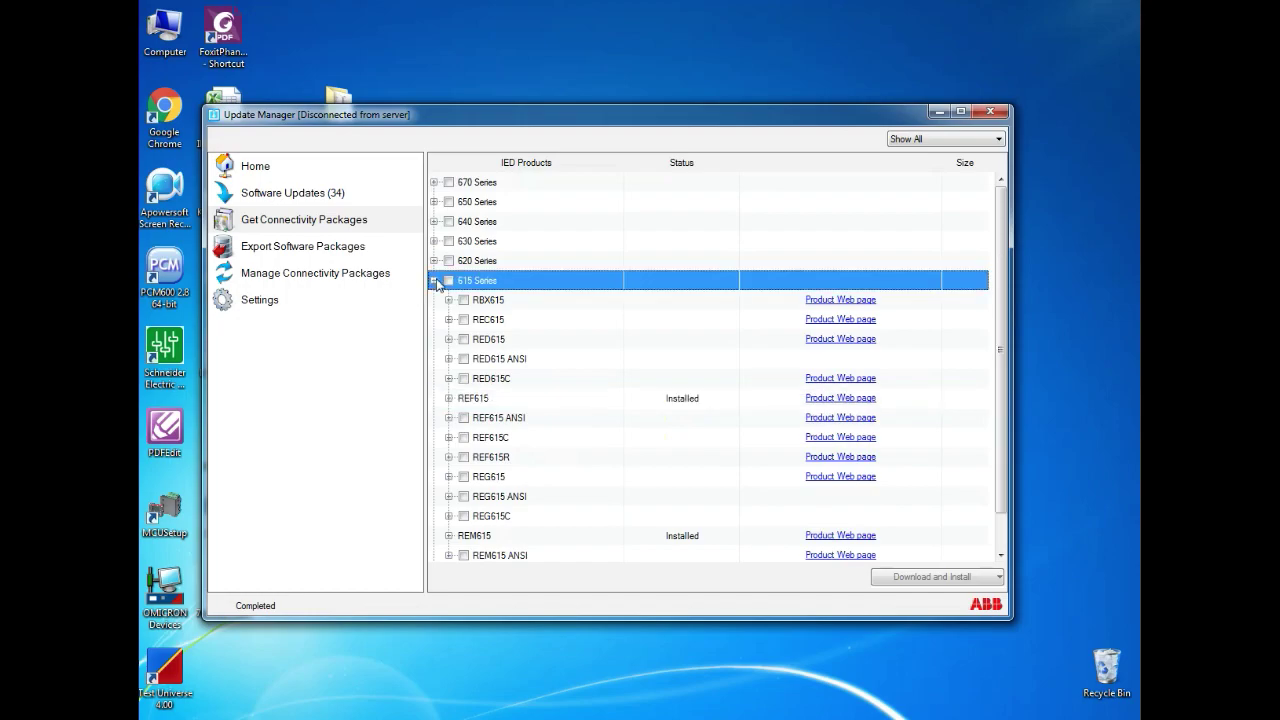
- Start exporting the three packages and create a new desktop folder 'connectivity package' as the export location
click(370, 247)
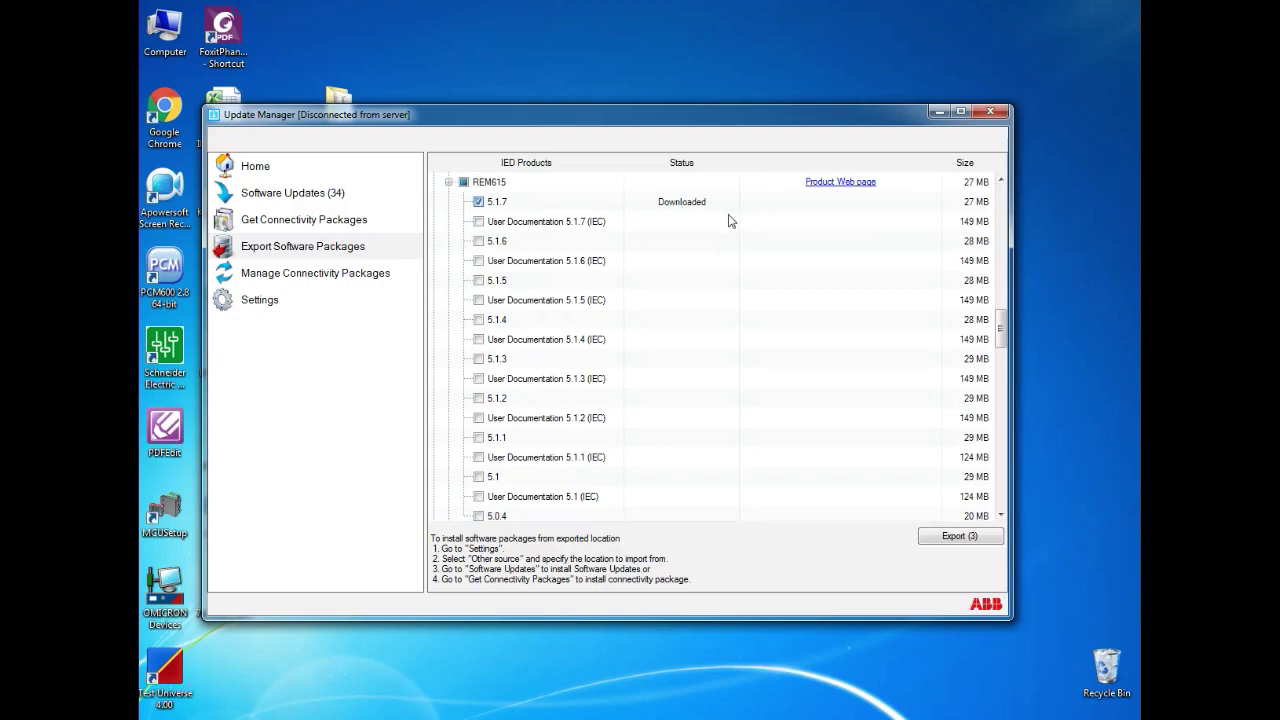
click(957, 537)
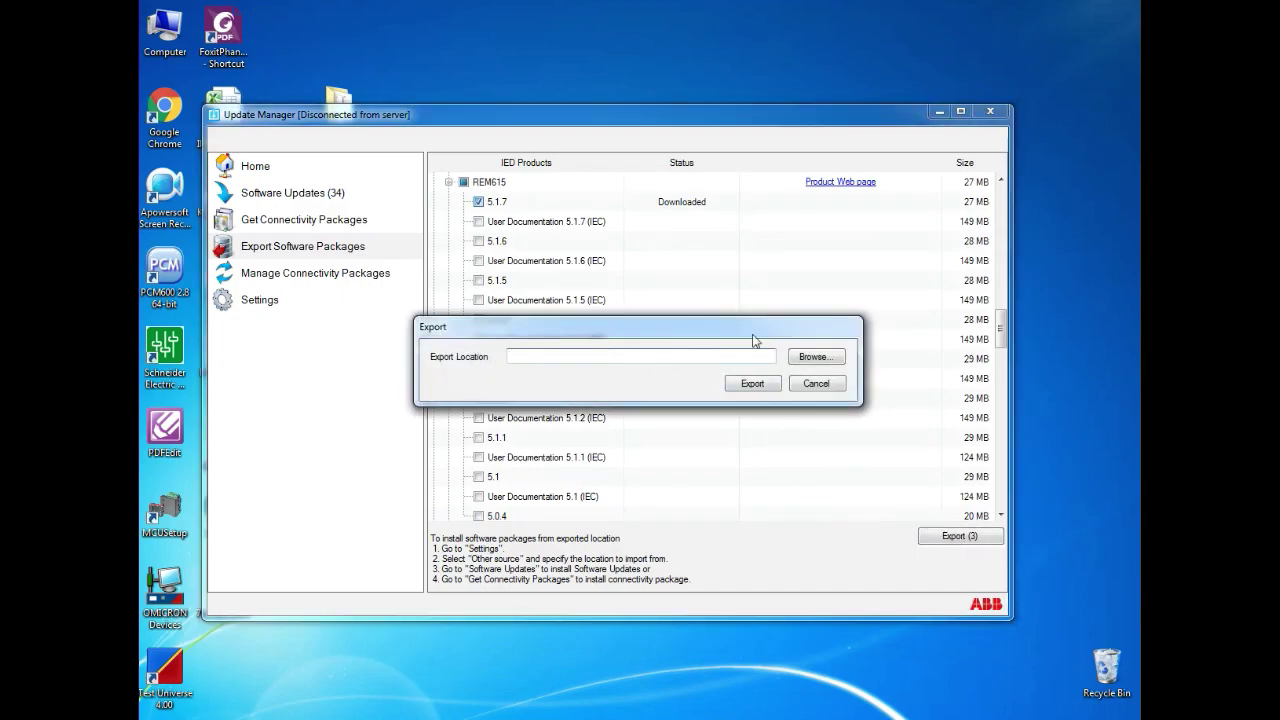
click(815, 357)
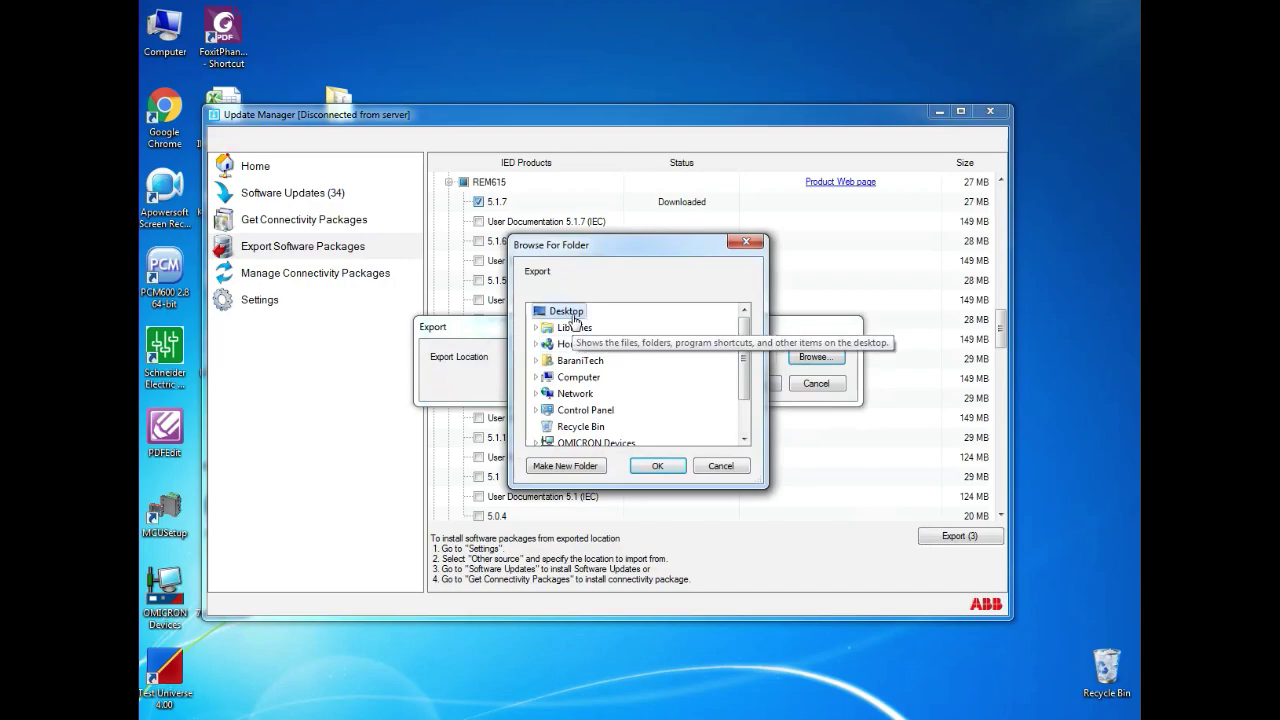
click(592, 470)
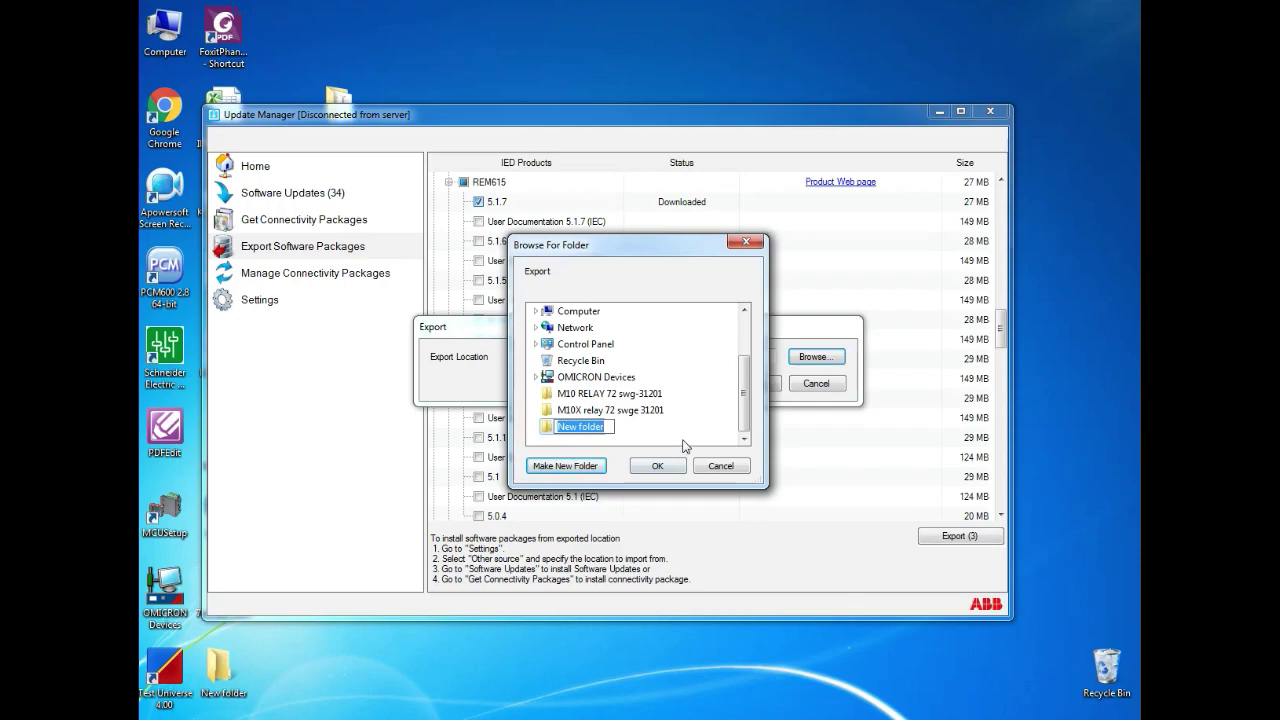
text(connectivity package)
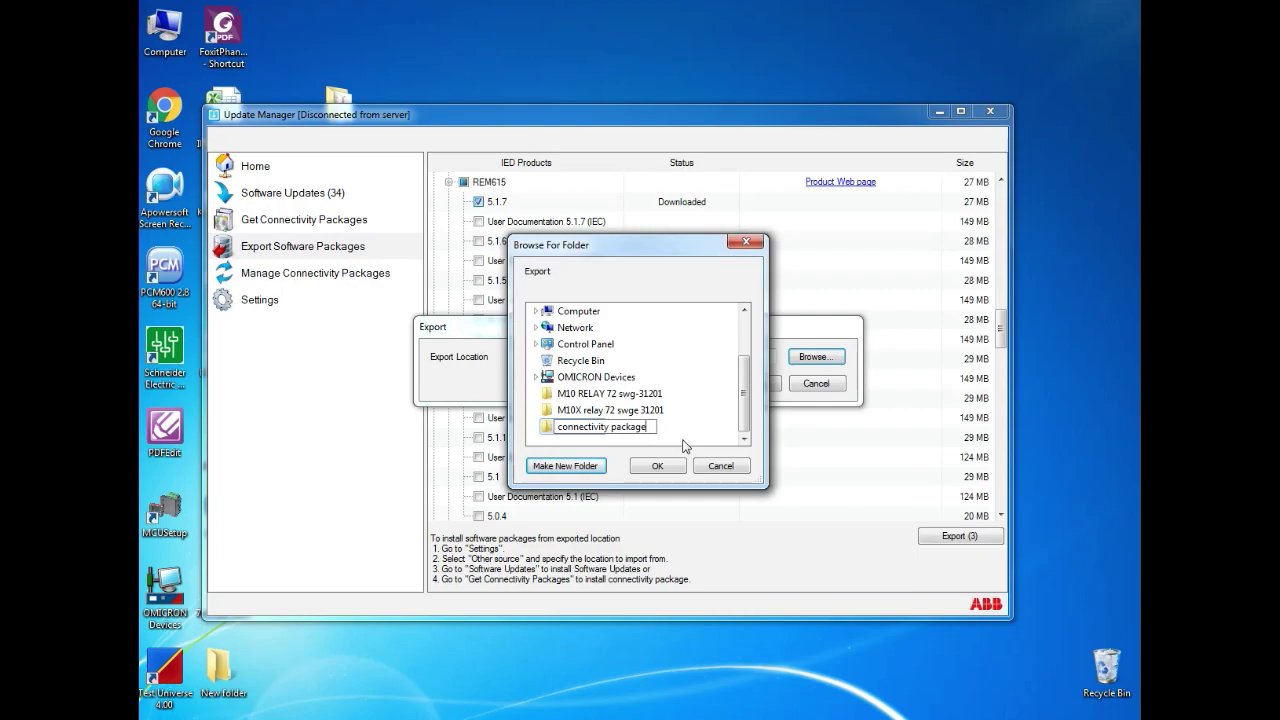
click(657, 465)
click(657, 465)
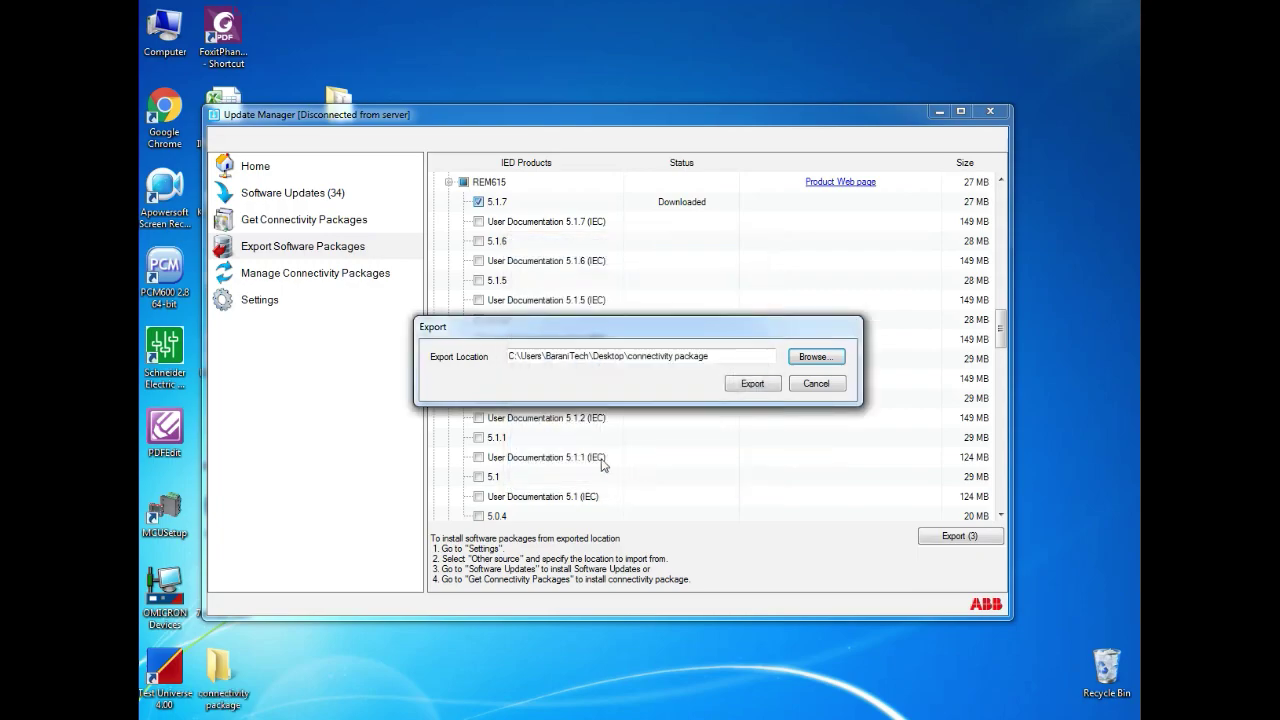
- Check the empty connectivity package folder, then run the export of the three packages
double_click(227, 670)
click(1118, 8)
click(754, 383)
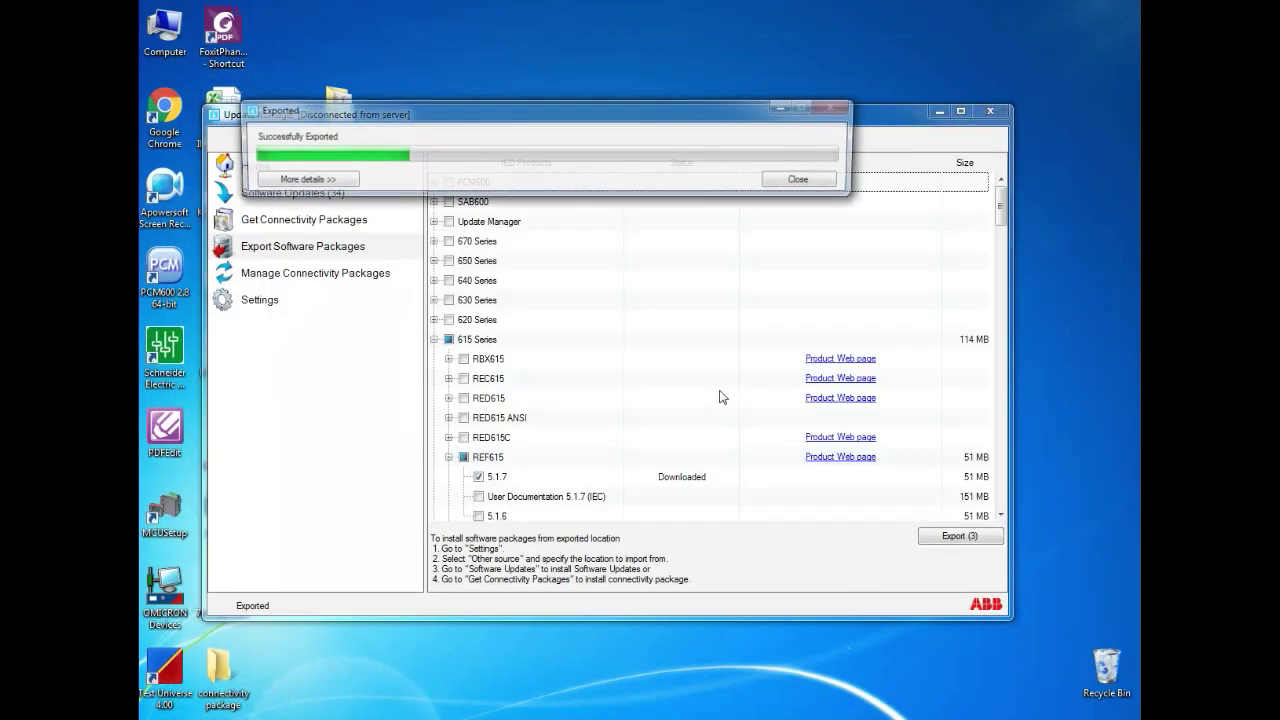
- Dismiss the success message and browse connectivity package > IEDConnPack > 615 > REF615 > 5.1.7
click(805, 180)
double_click(222, 672)
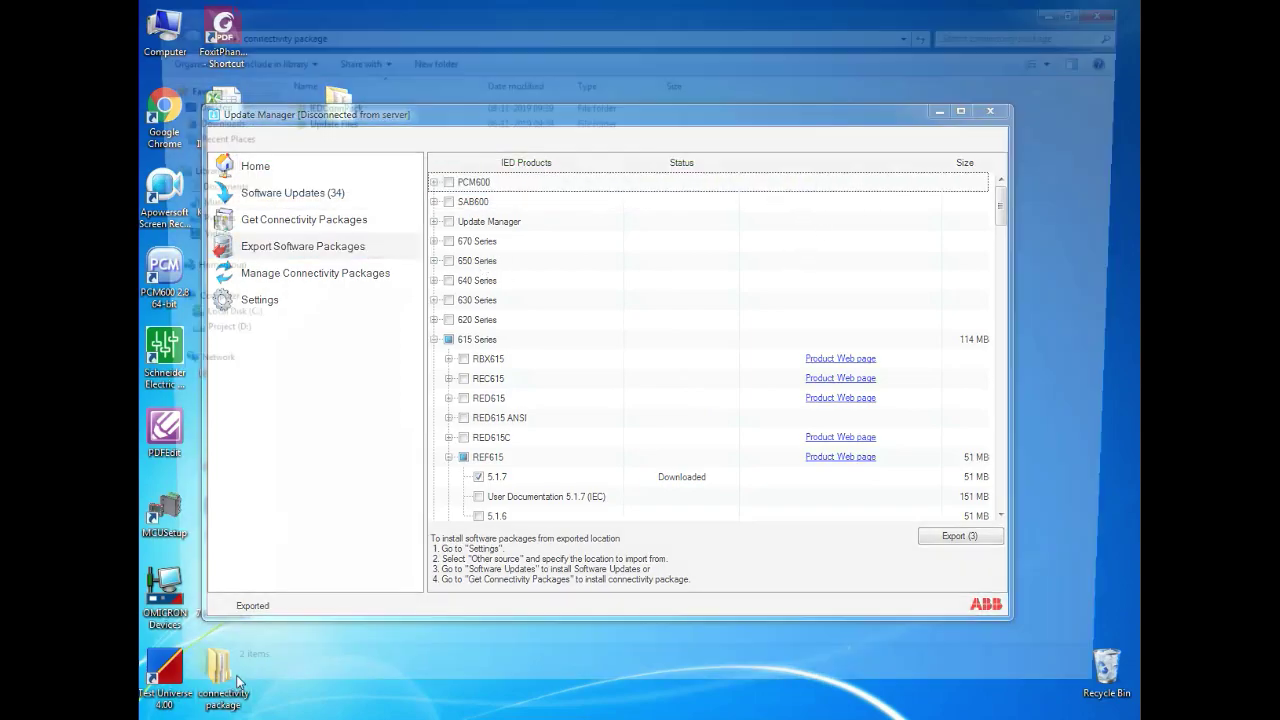
double_click(318, 102)
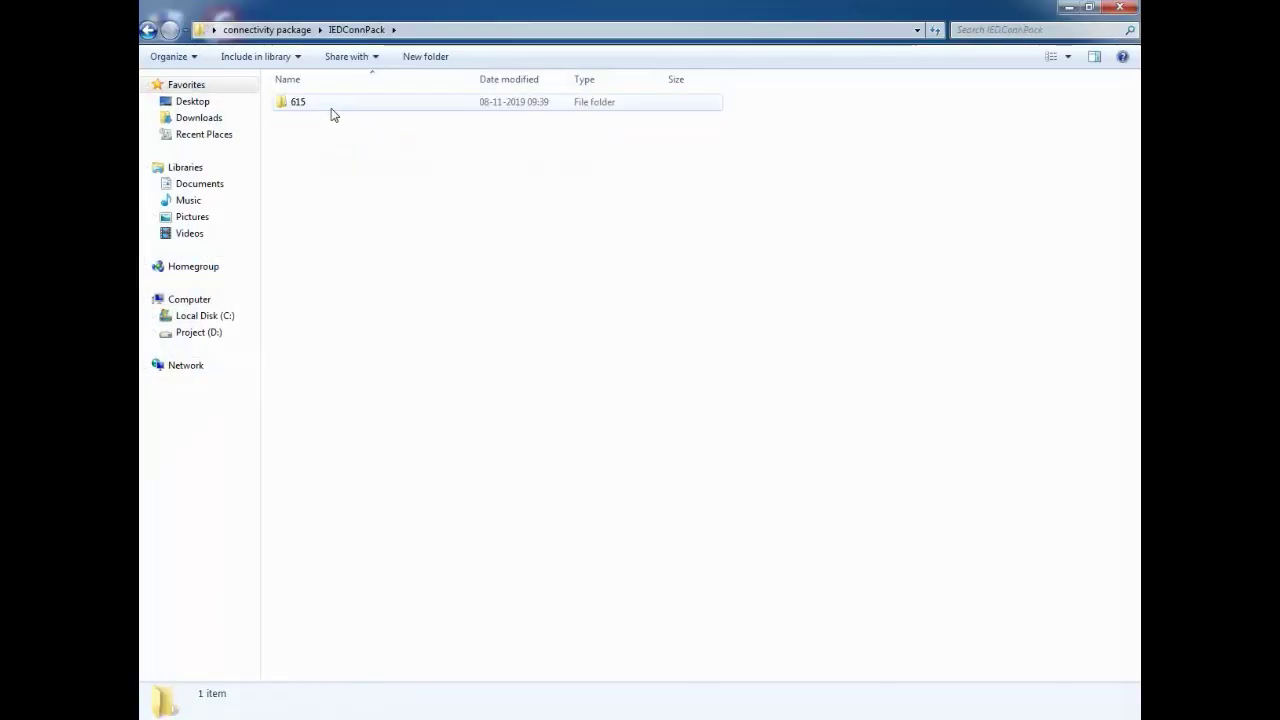
double_click(328, 106)
double_click(326, 104)
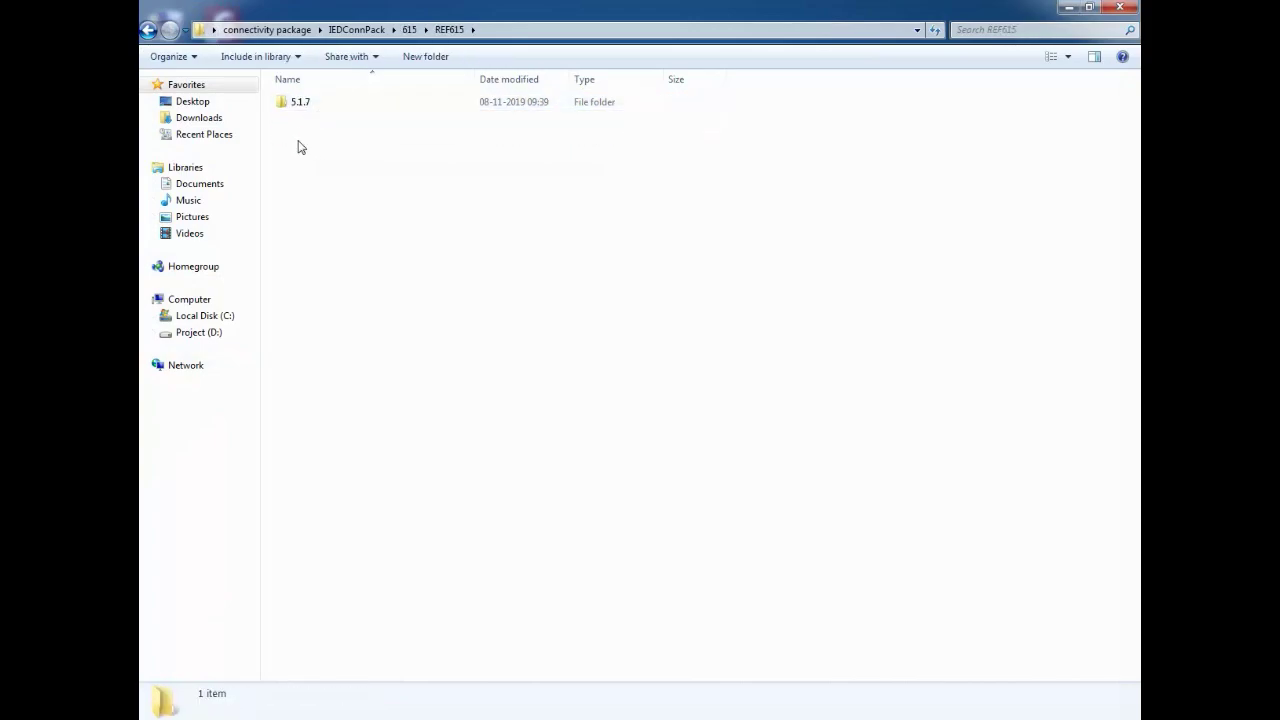
double_click(331, 104)
double_click(386, 101)
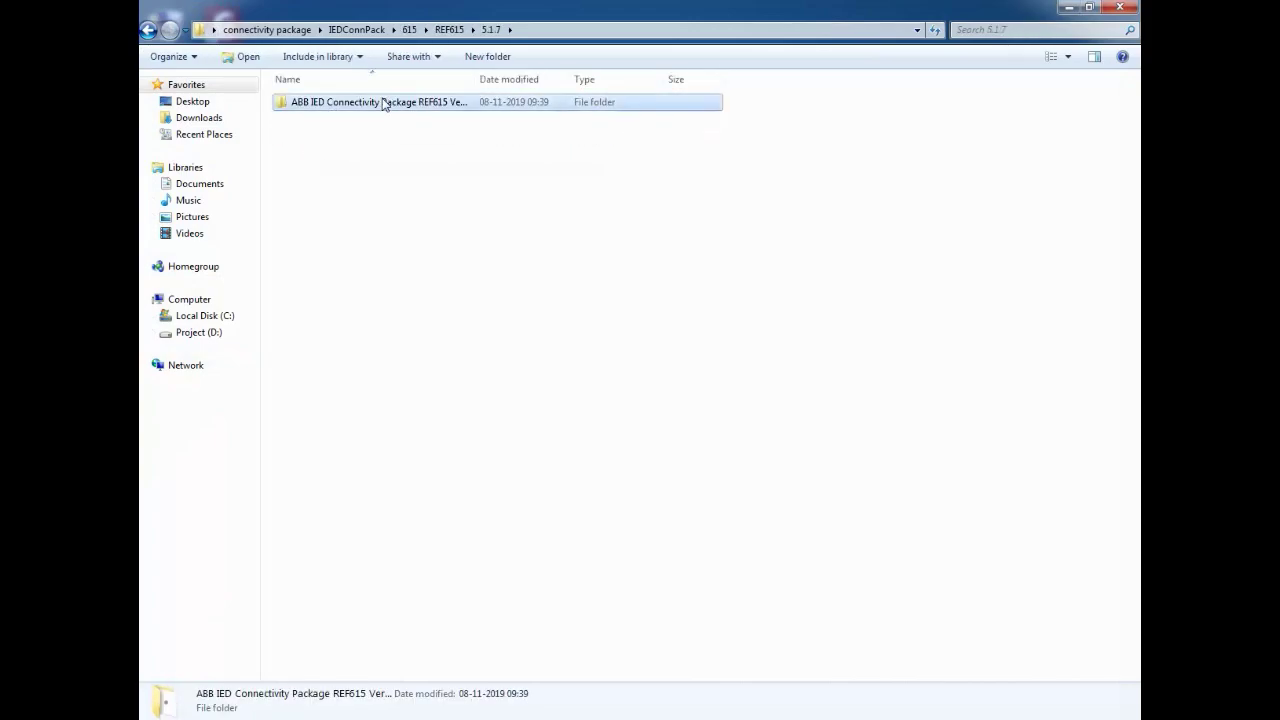
- Navigate back up to the connectivity package folder and close Explorer
click(356, 29)
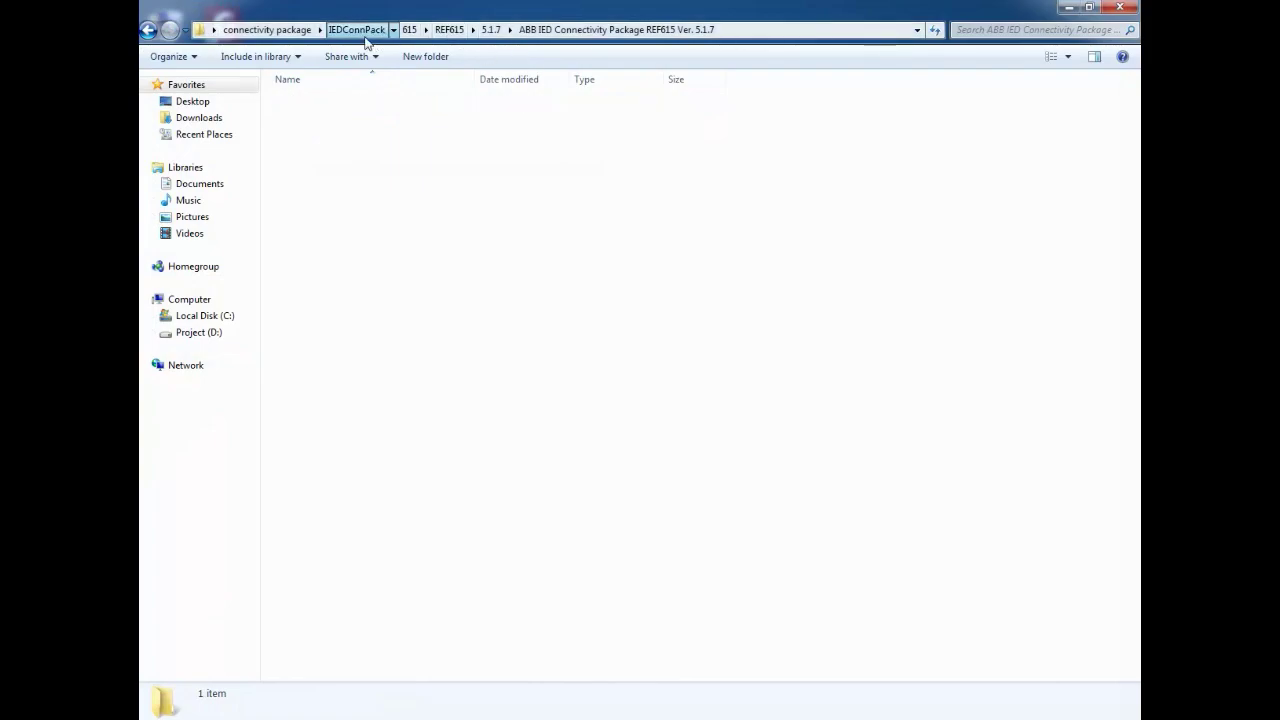
click(318, 30)
click(307, 31)
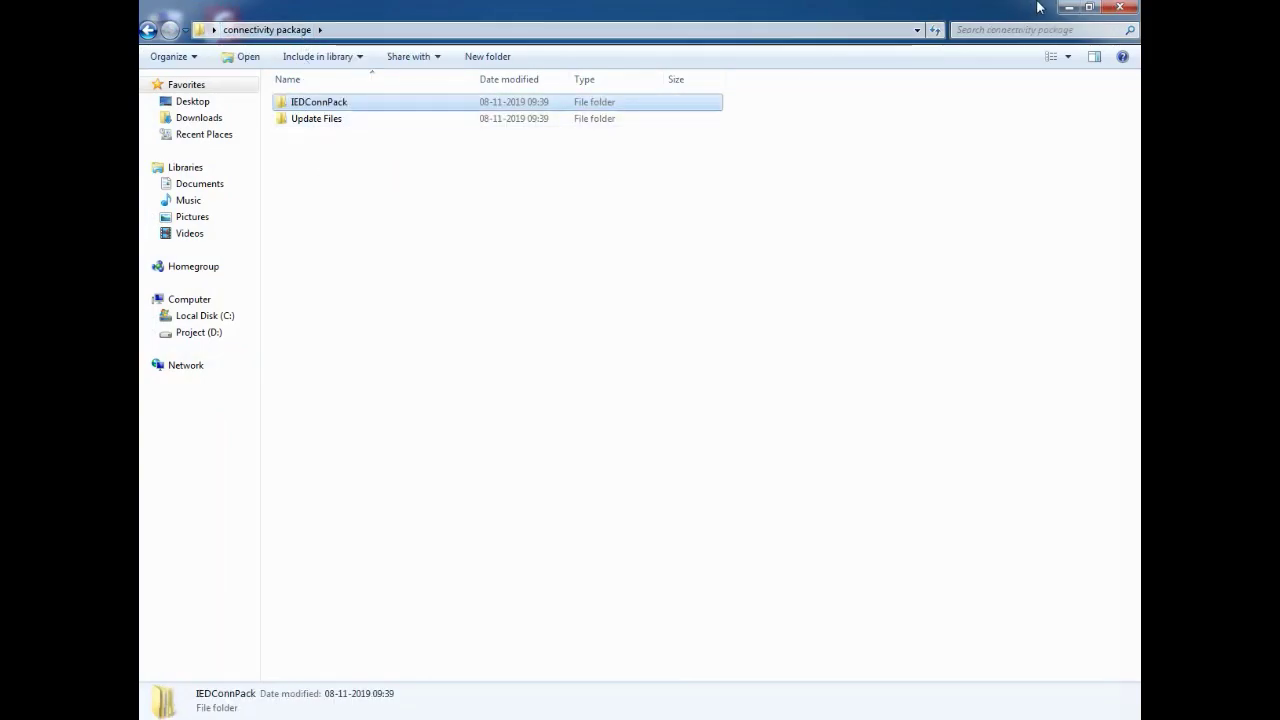
click(1068, 7)
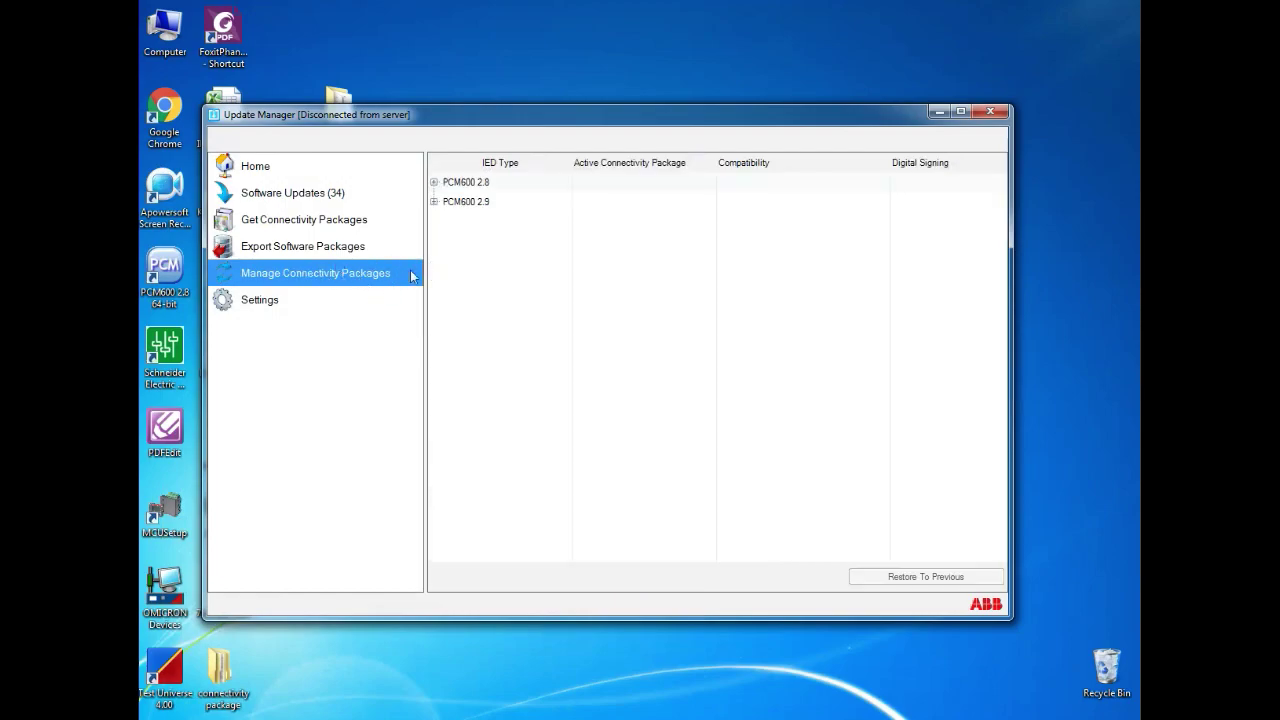
- Review the PCM600 2.9 630, 620 and 615 groups and keep 3.3.0.0 as the 670 package
click(436, 203)
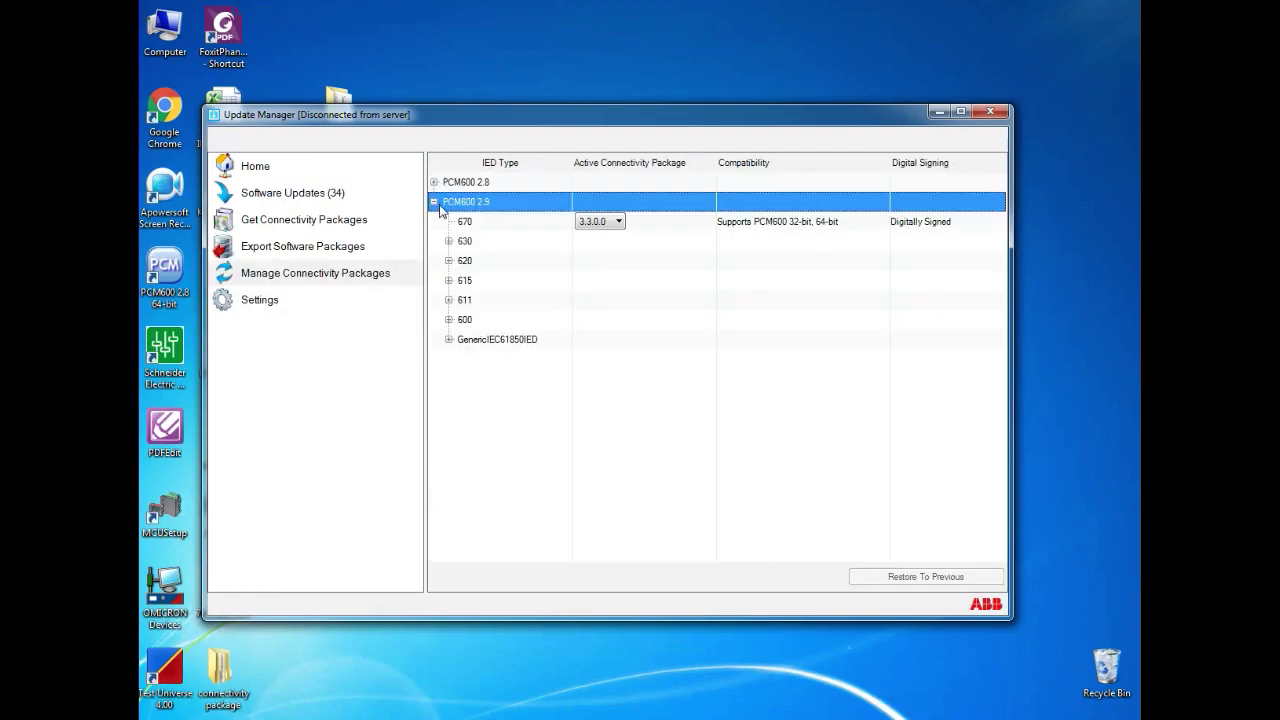
click(449, 241)
click(449, 281)
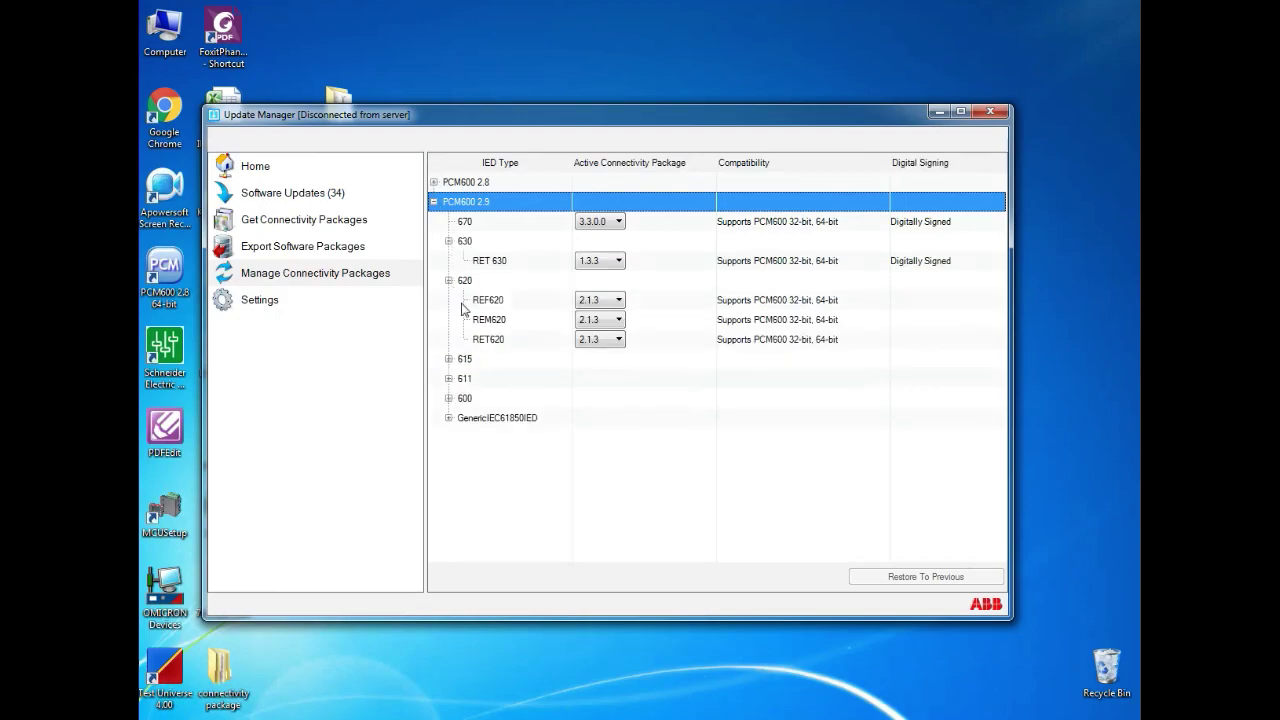
click(449, 359)
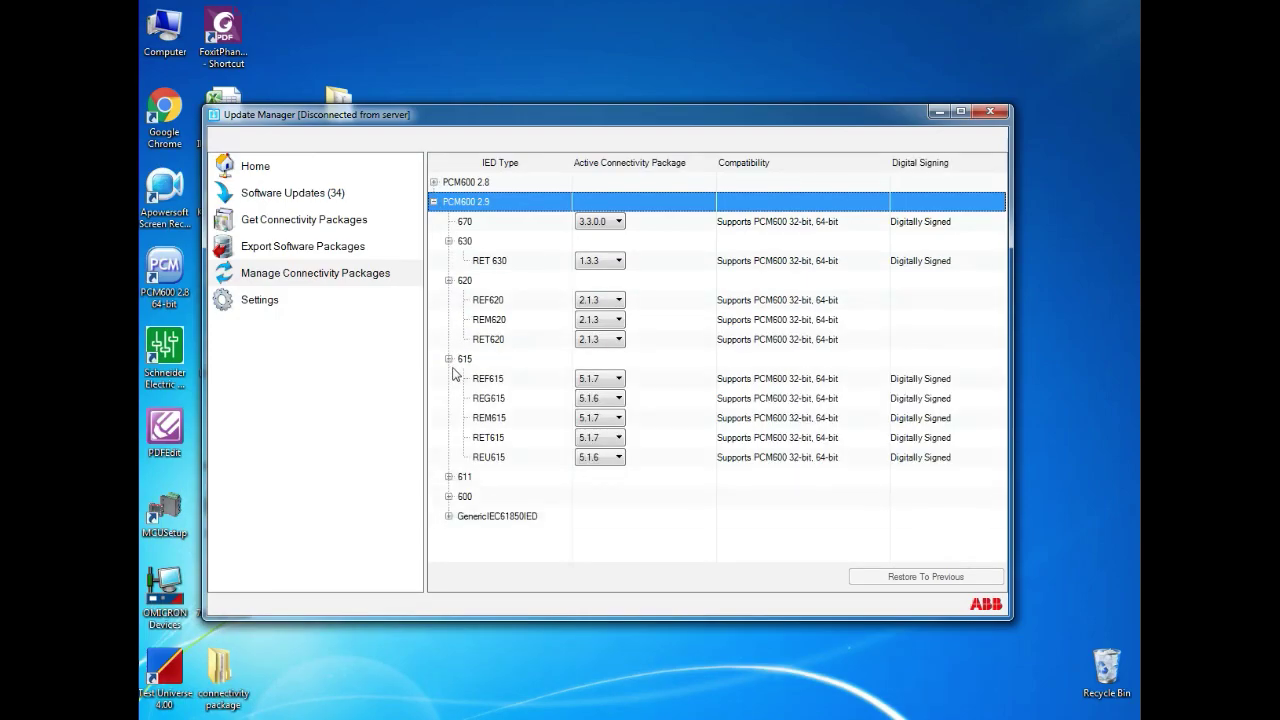
click(449, 241)
click(448, 260)
click(449, 280)
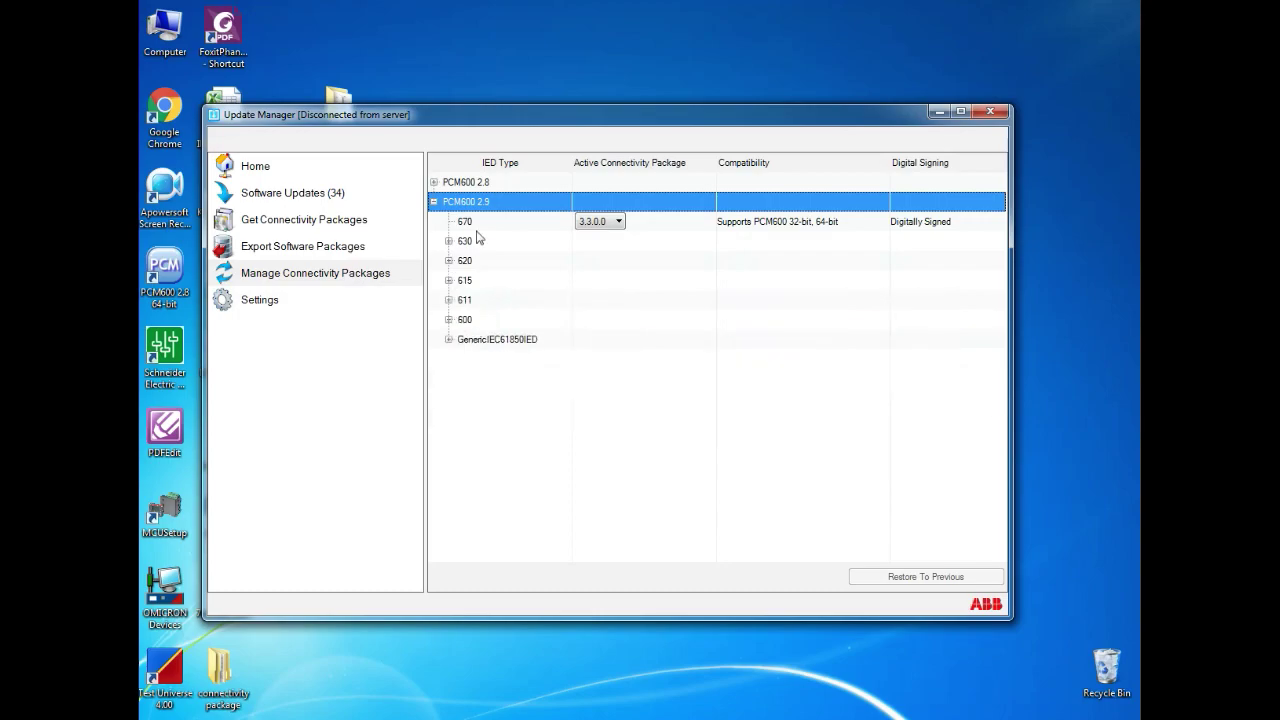
click(592, 222)
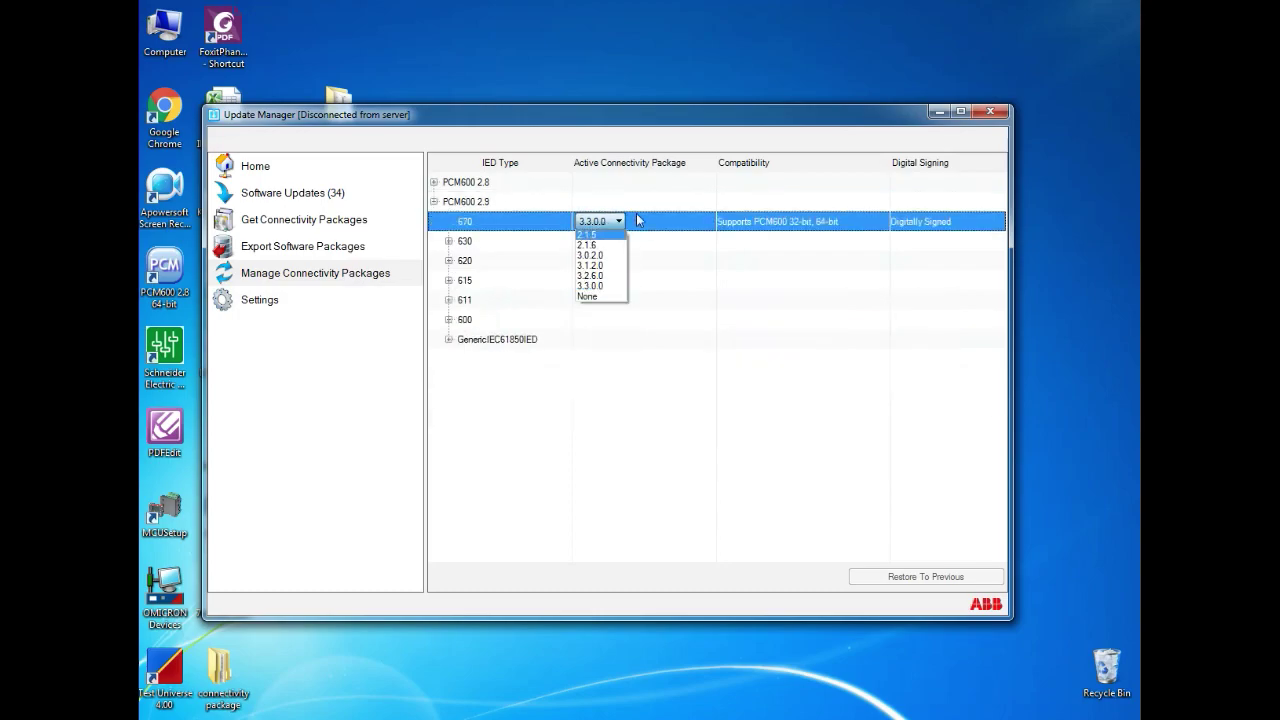
click(615, 290)
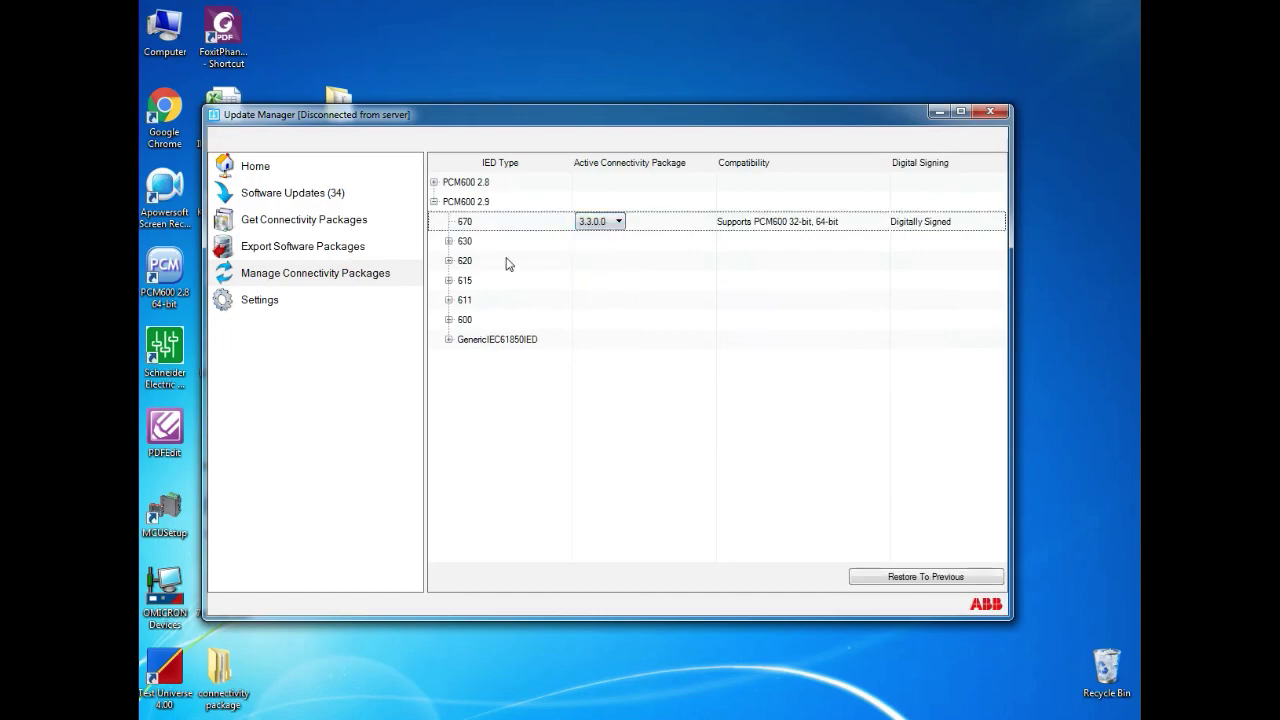
- Glance at the PCM600 2.8 IED types, then open the Downloaded files folder from Settings
click(435, 202)
click(444, 184)
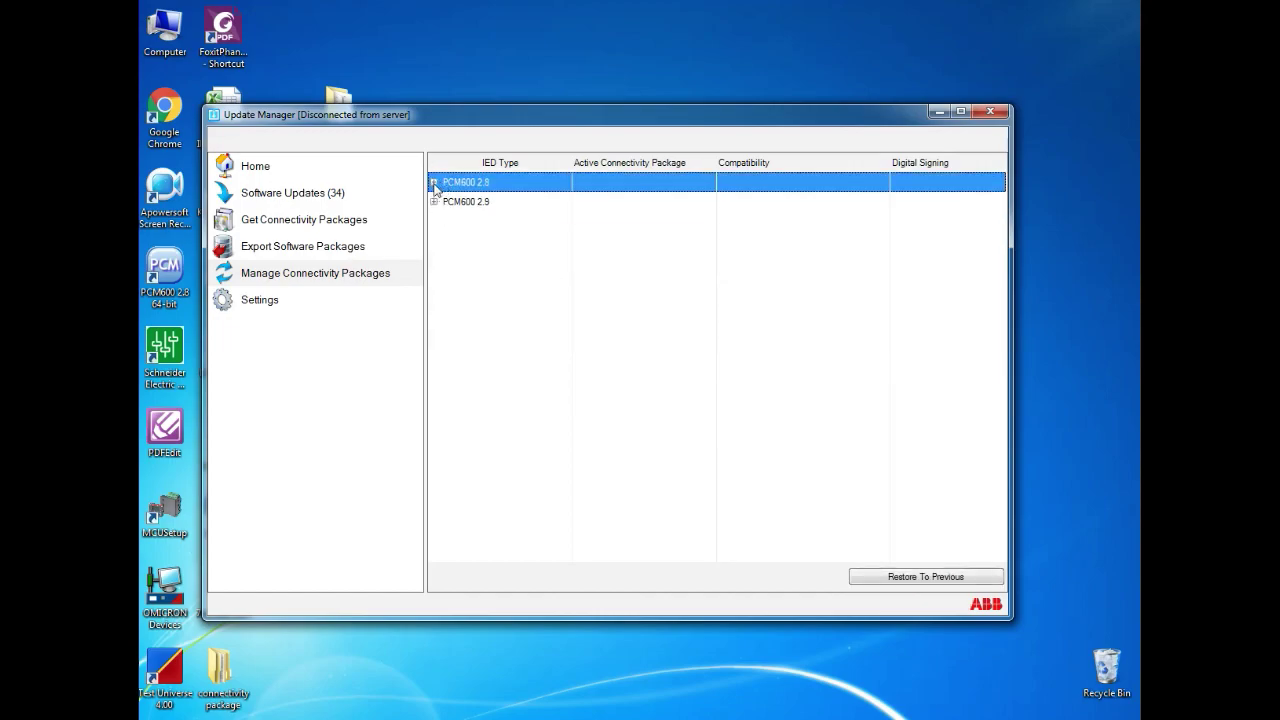
click(434, 183)
click(434, 183)
click(306, 302)
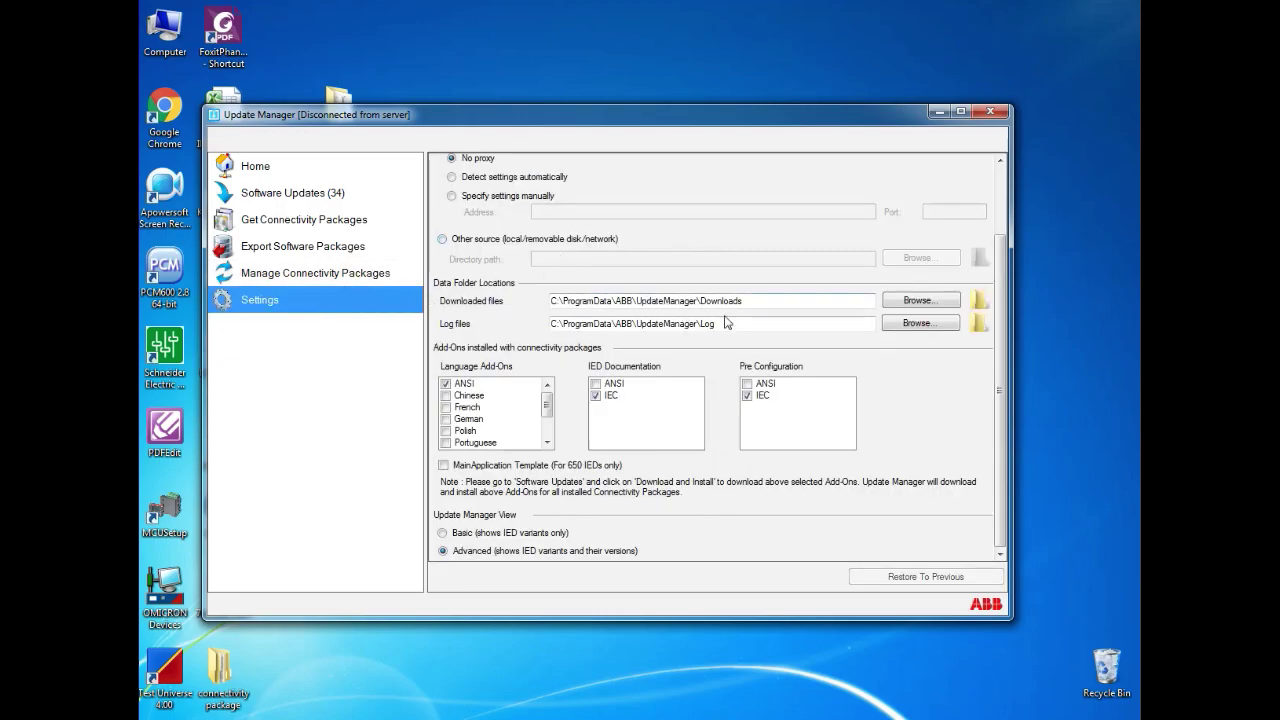
click(985, 311)
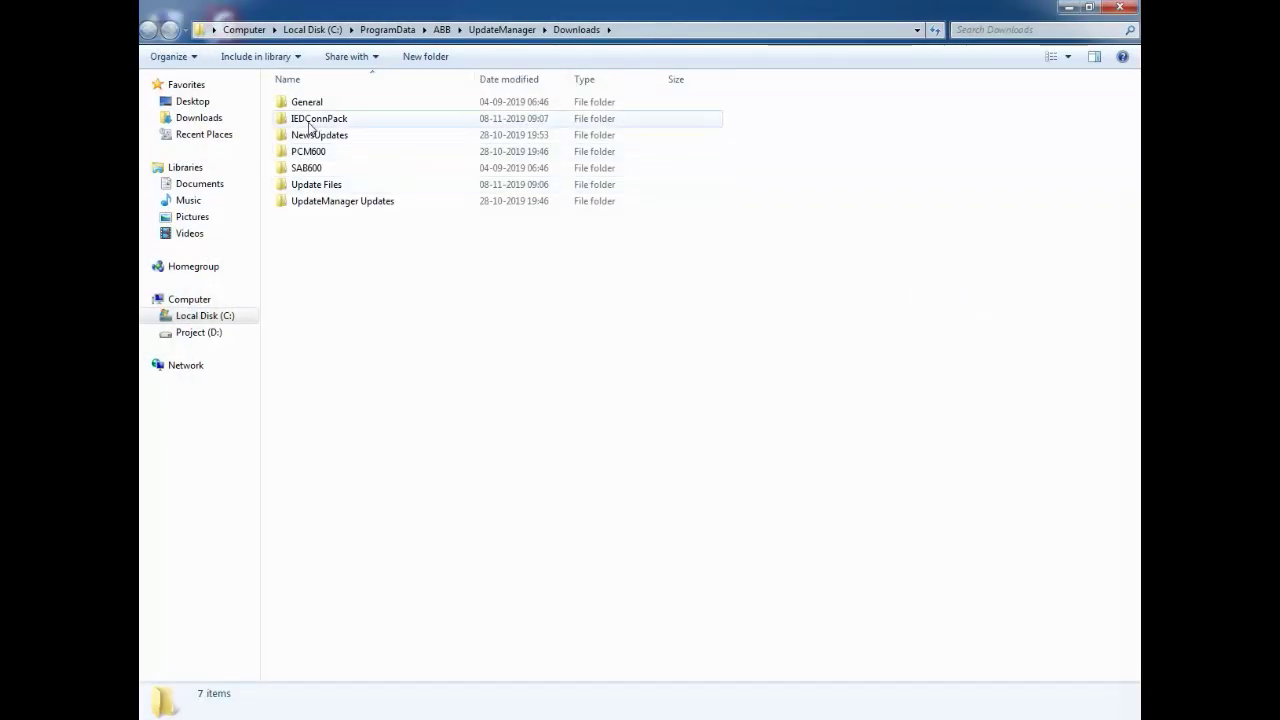
- Look inside IEDConnPack's 615, 650 and 670 folders, then close Explorer to return to Settings
double_click(340, 120)
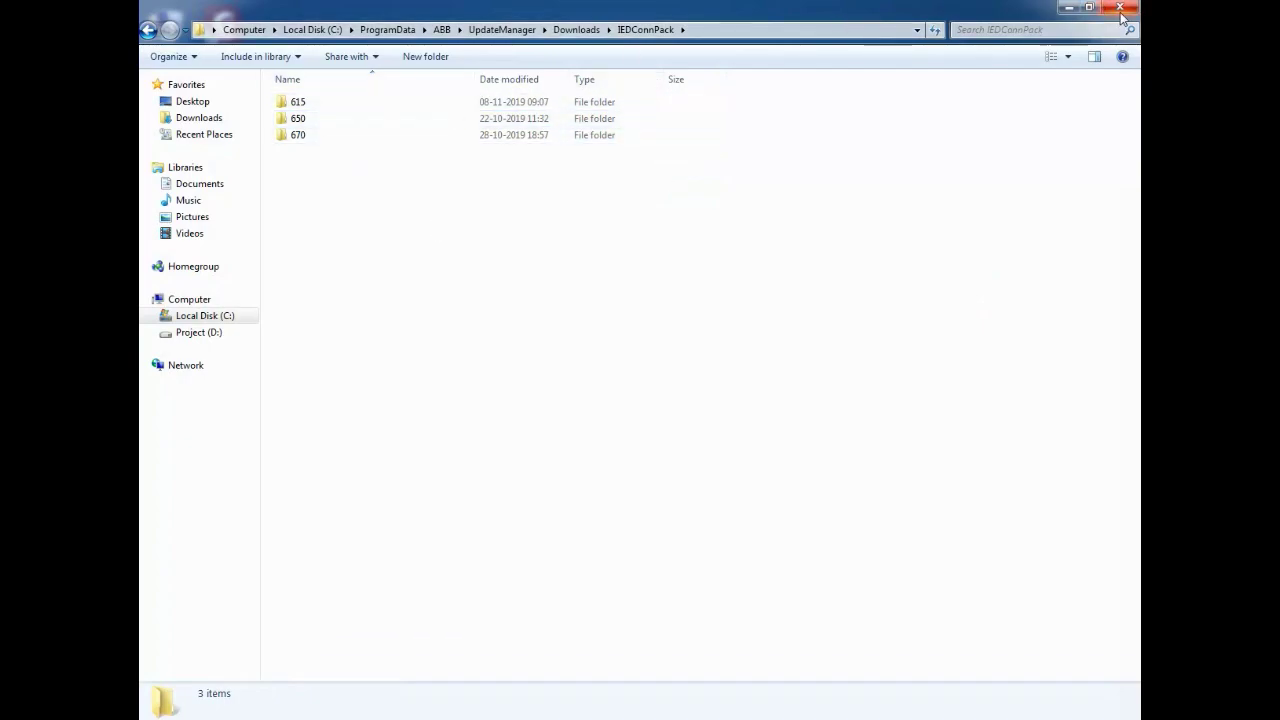
click(1120, 8)
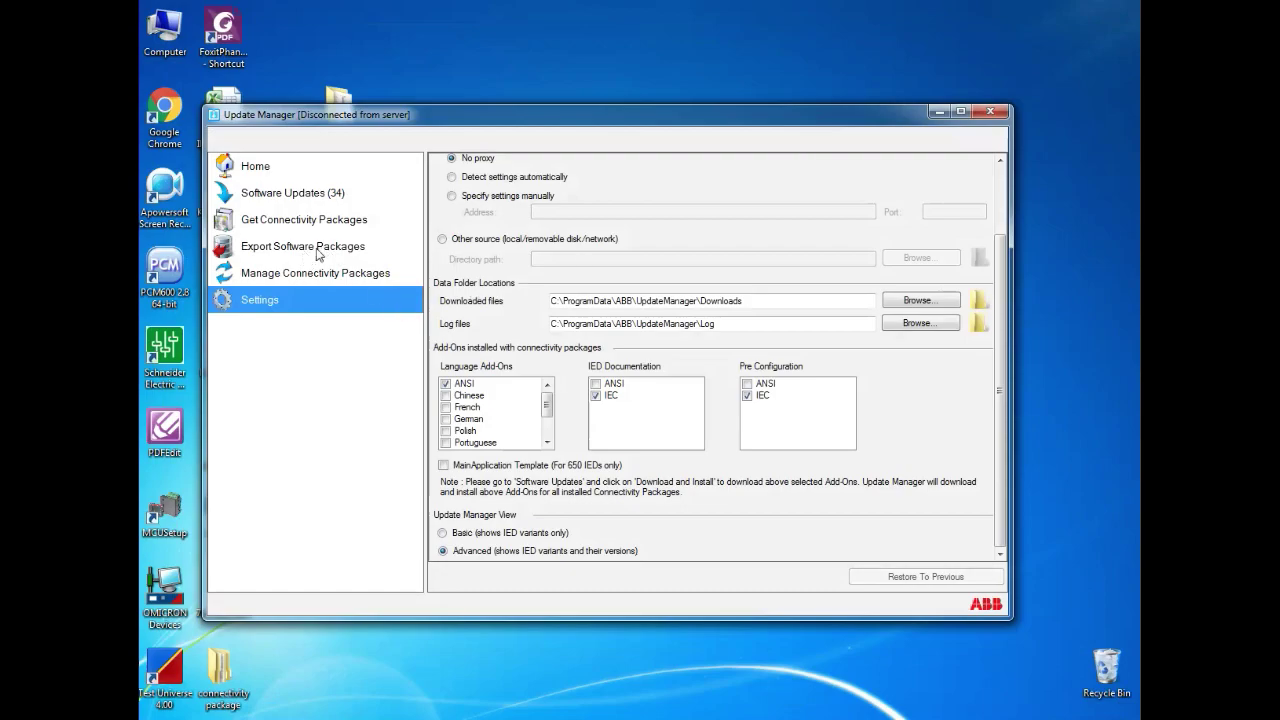